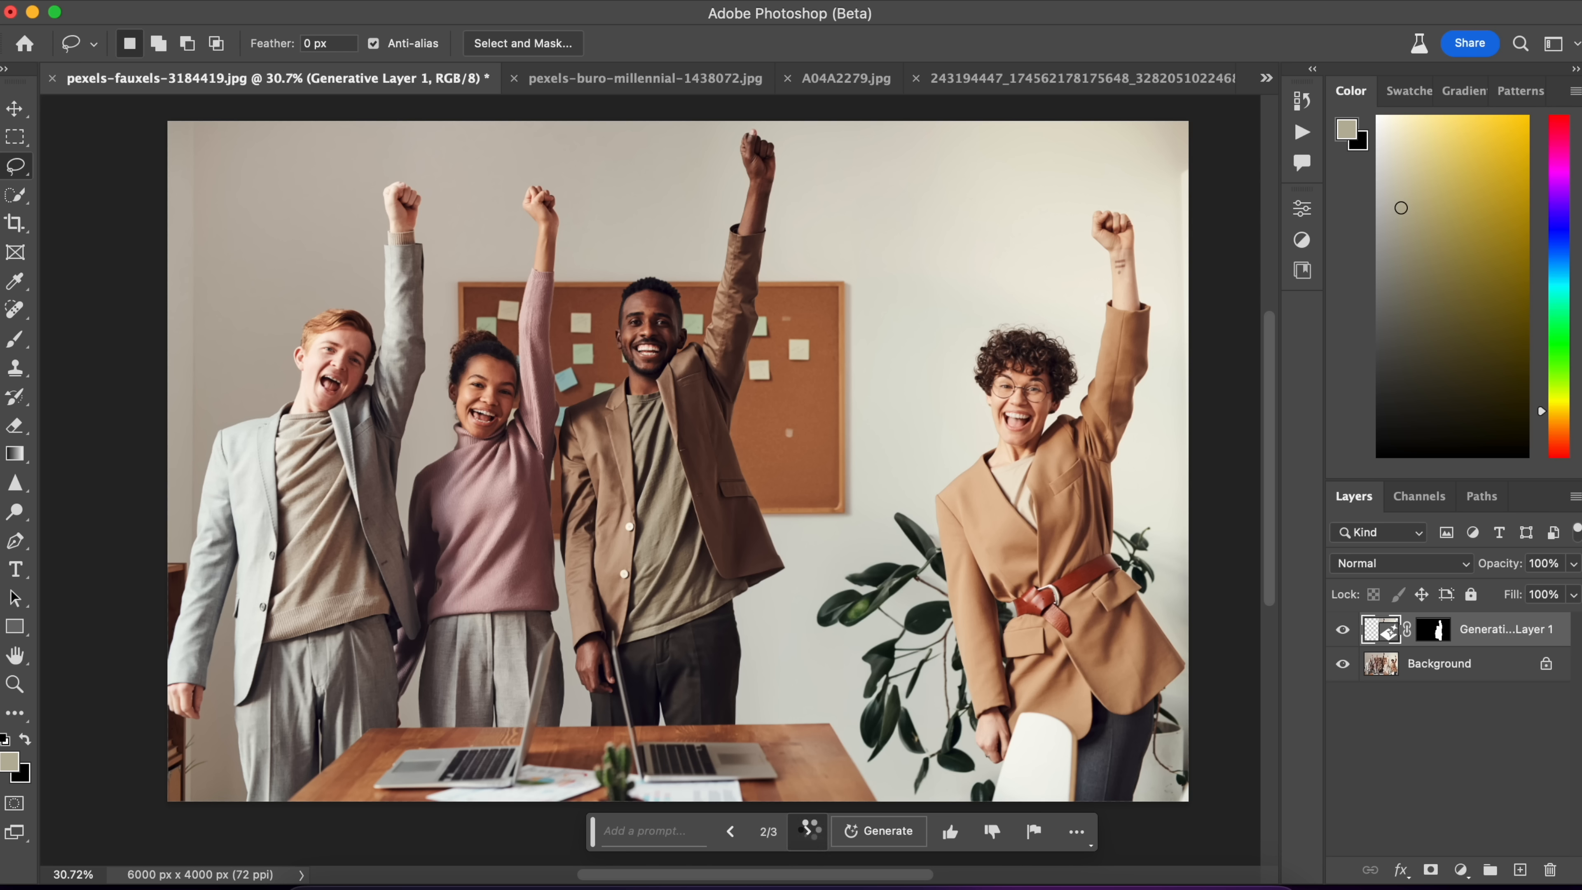
Switch the group photo's Generative Fill to the previous variation.
left_click(732, 831)
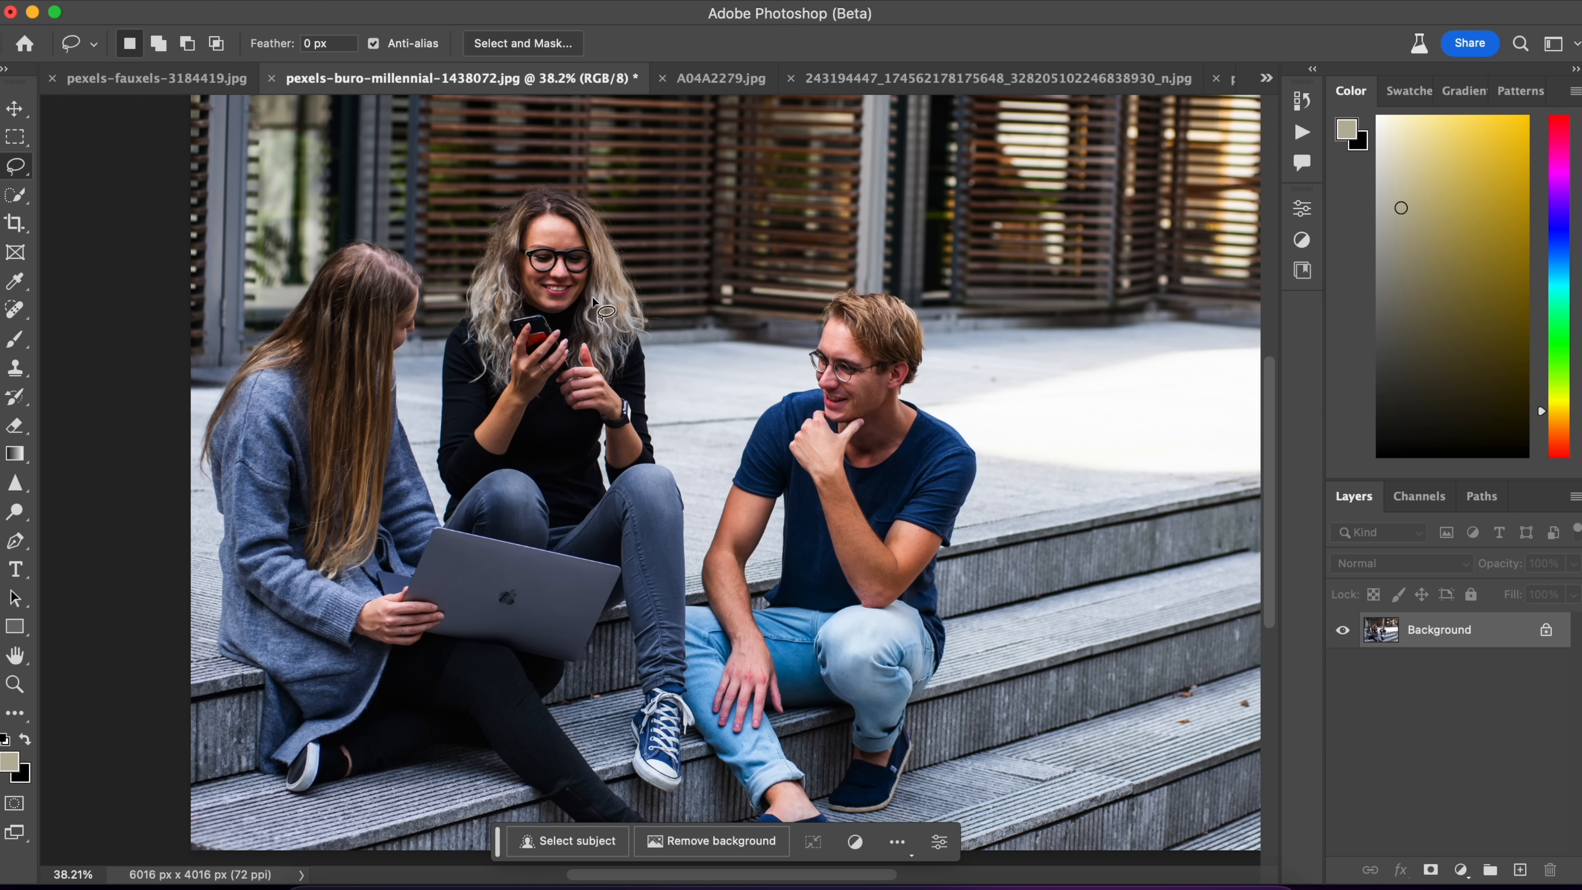
Lasso the woman seated in the middle of the steps, from above her hair down to her sneaker, leaving out the laptop.
scroll(654, 327, "up", 3)
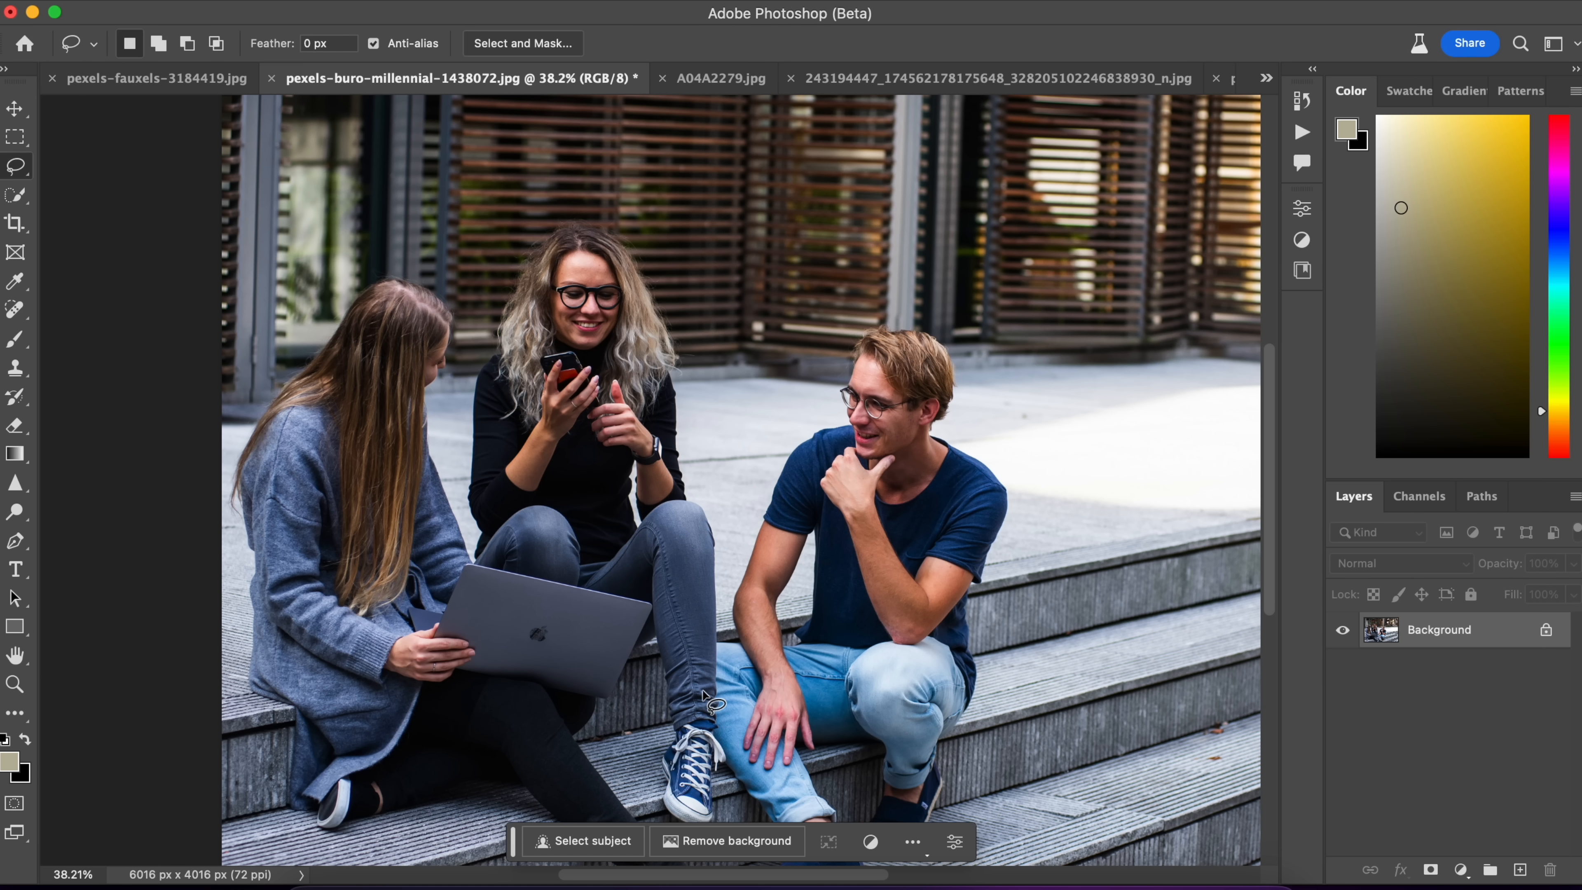
scroll(703, 691, "down", 1)
left_click_drag(694, 382, 687, 320)
mouse_move(652, 233)
left_mouse_down()
mouse_move(619, 191)
mouse_move(564, 173)
left_mouse_up()
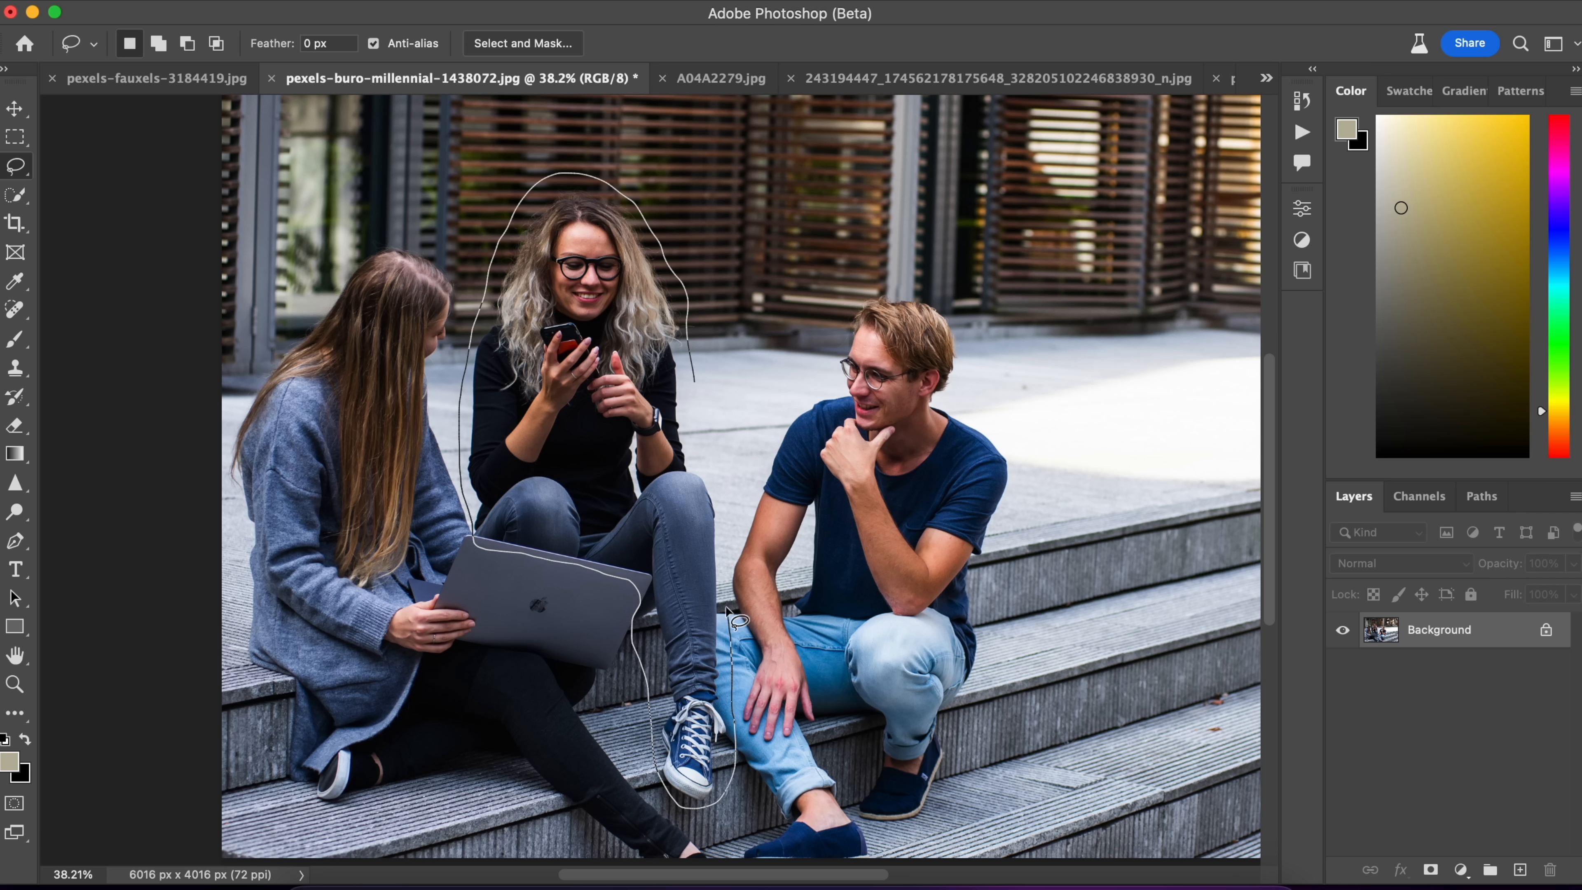
left_click_drag(694, 417, 694, 414)
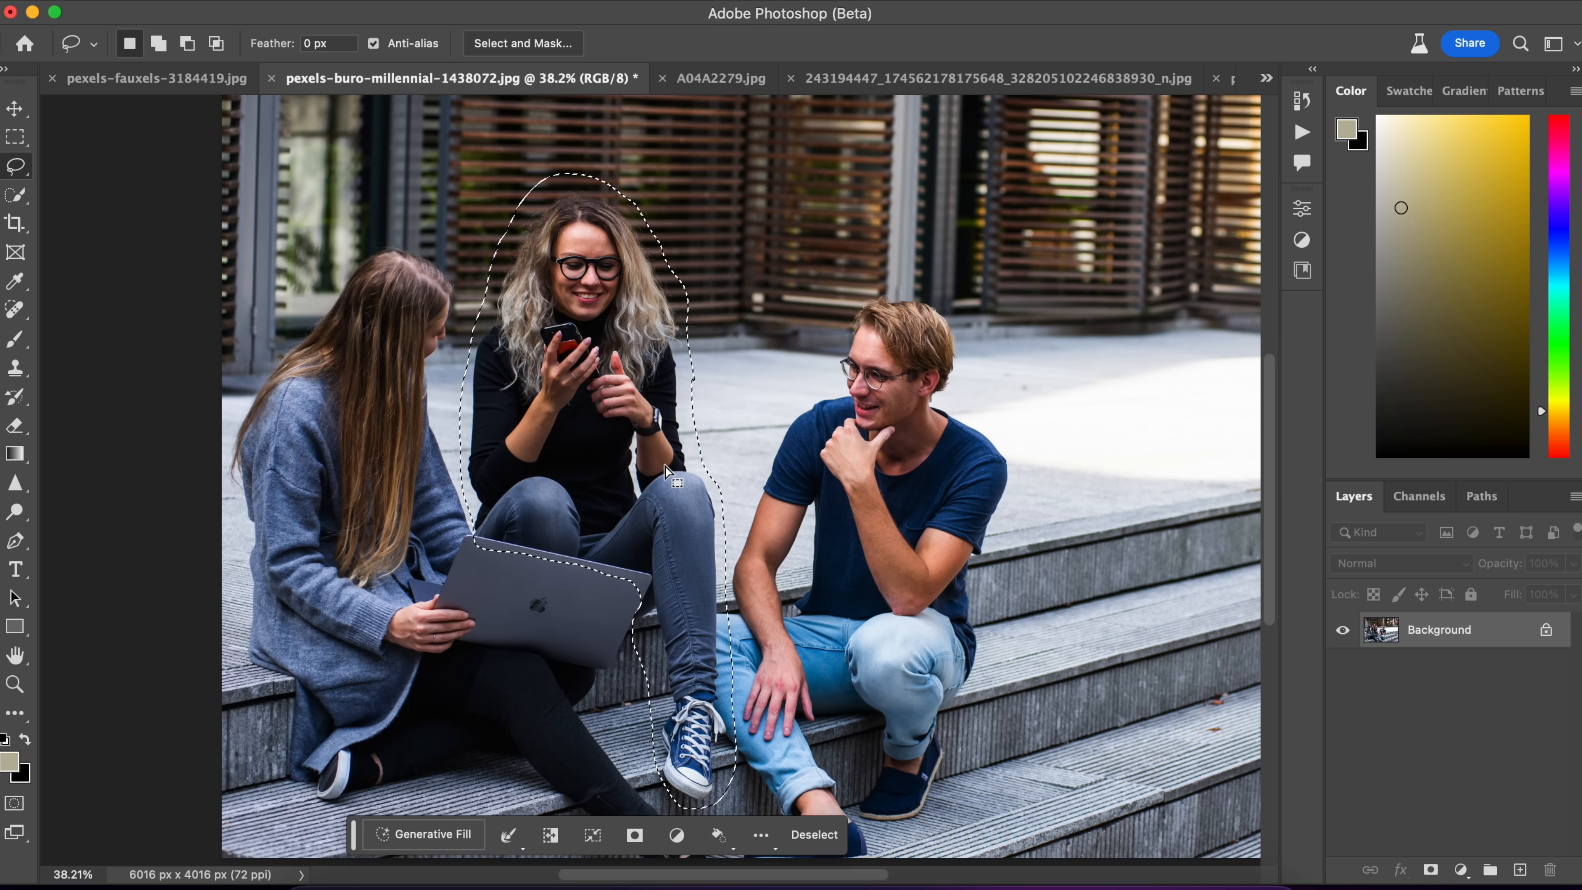
Remove the selected woman with a Generative Fill without a prompt and show the next variation.
left_click(461, 835)
left_click(755, 845)
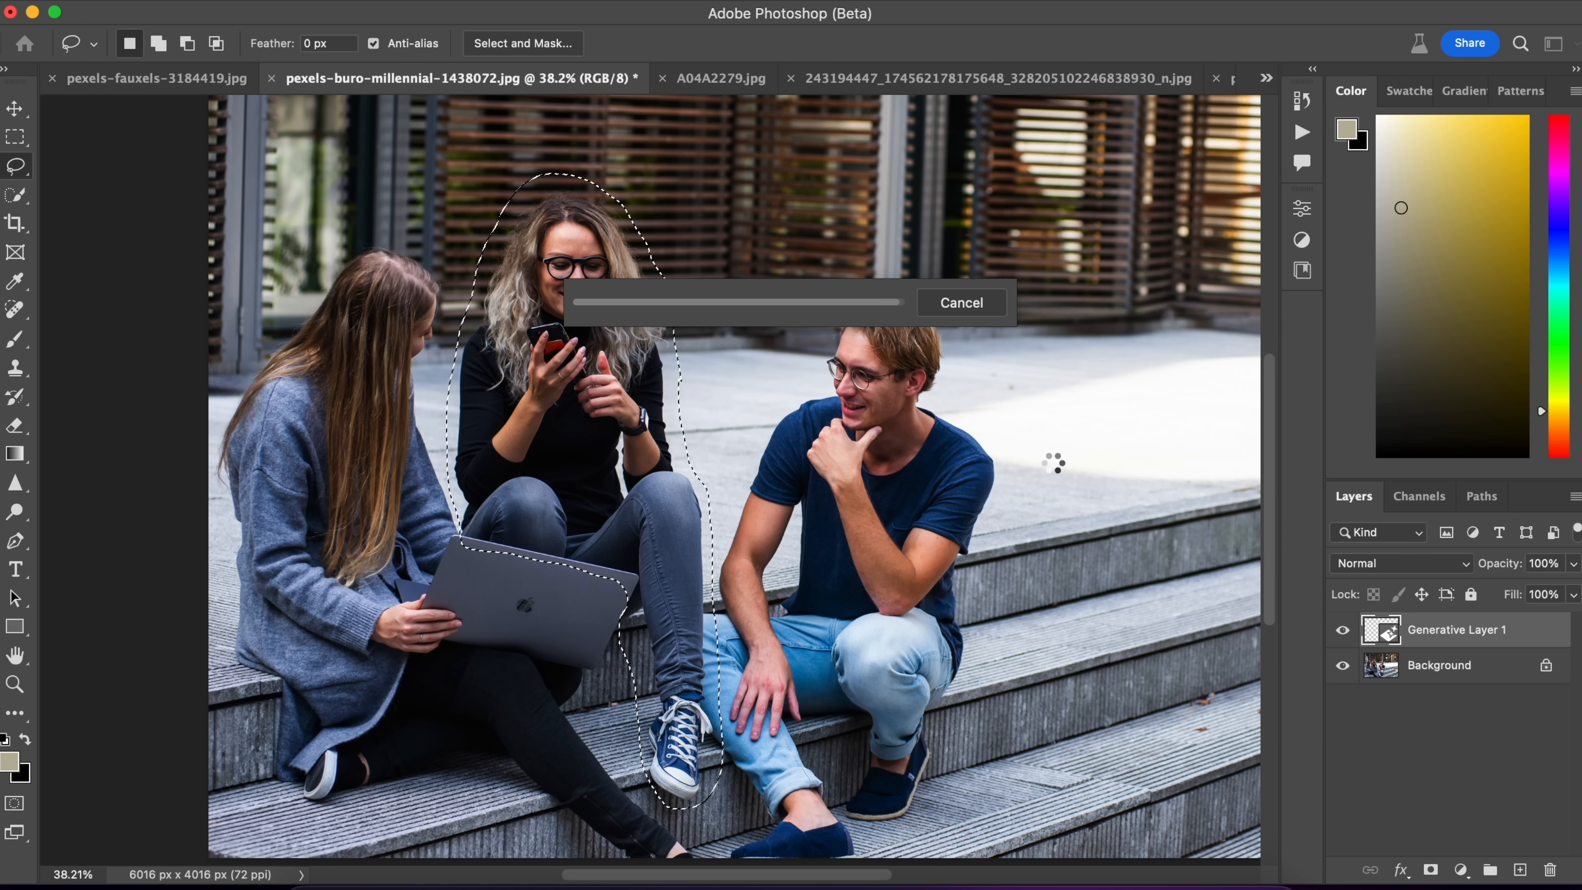
scroll(1052, 465, "down", 1)
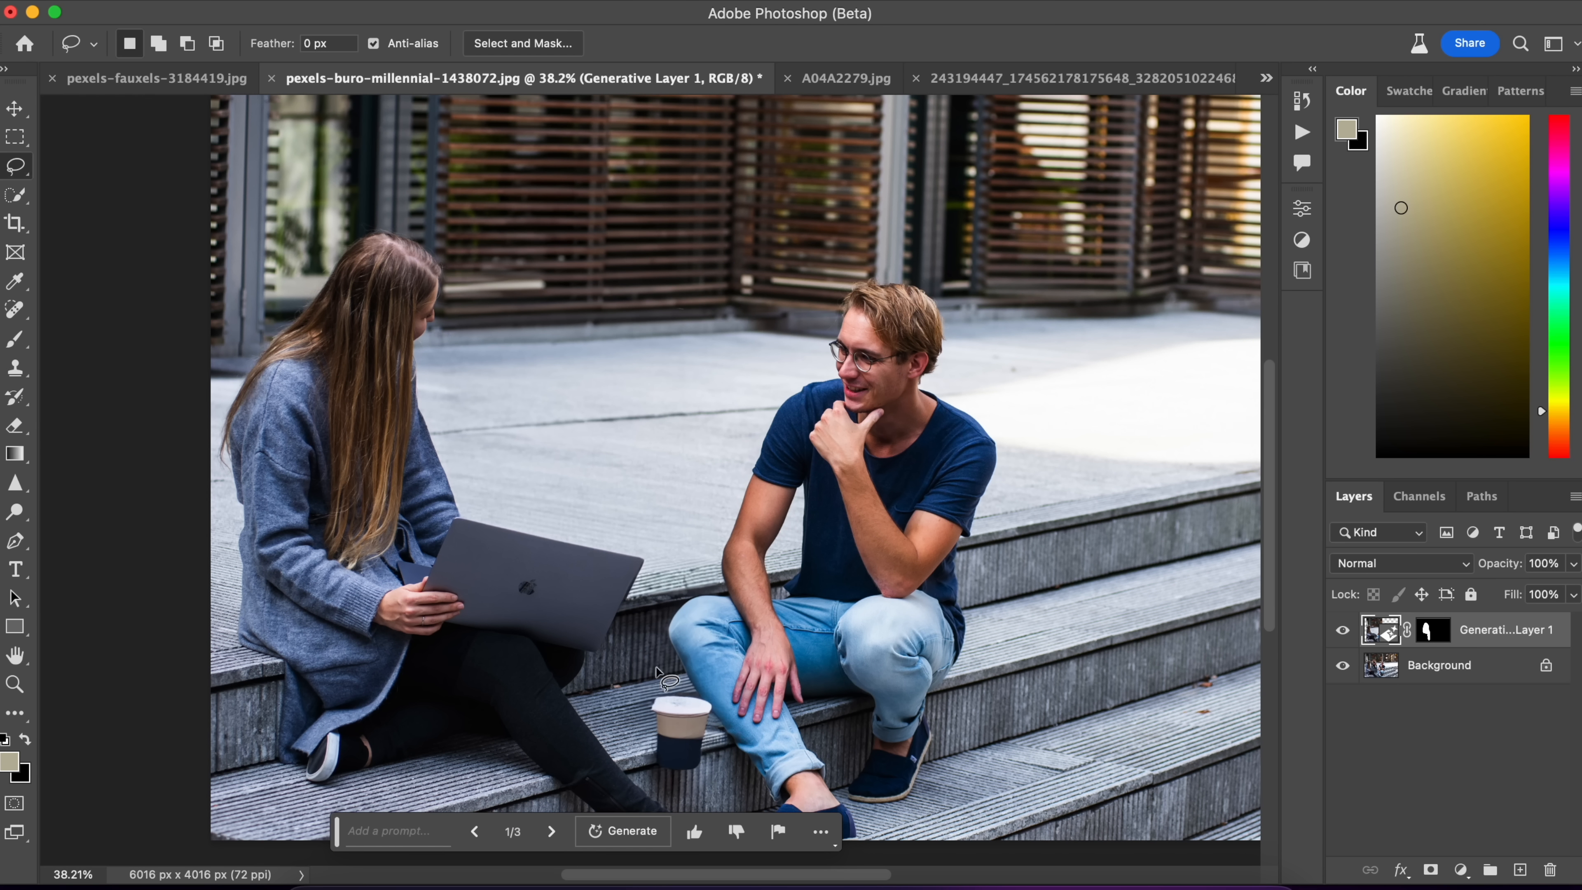
left_click(552, 832)
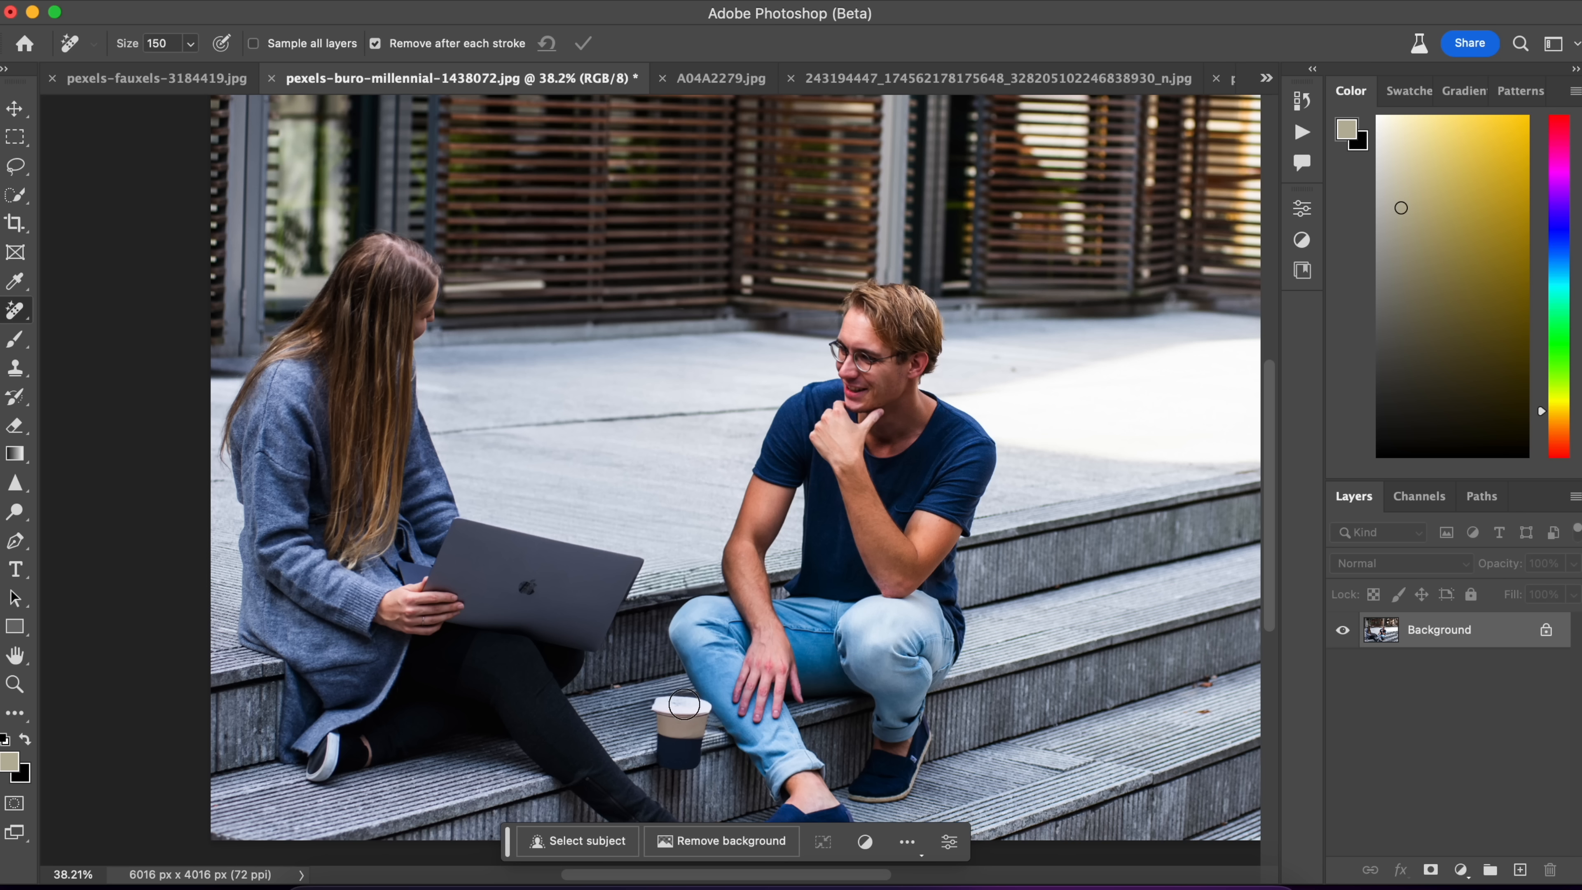
Remove the coffee cup from the steps by painting over it with the Remove tool.
right_click(25, 311)
left_click(99, 332)
left_click_drag(673, 715, 656, 707)
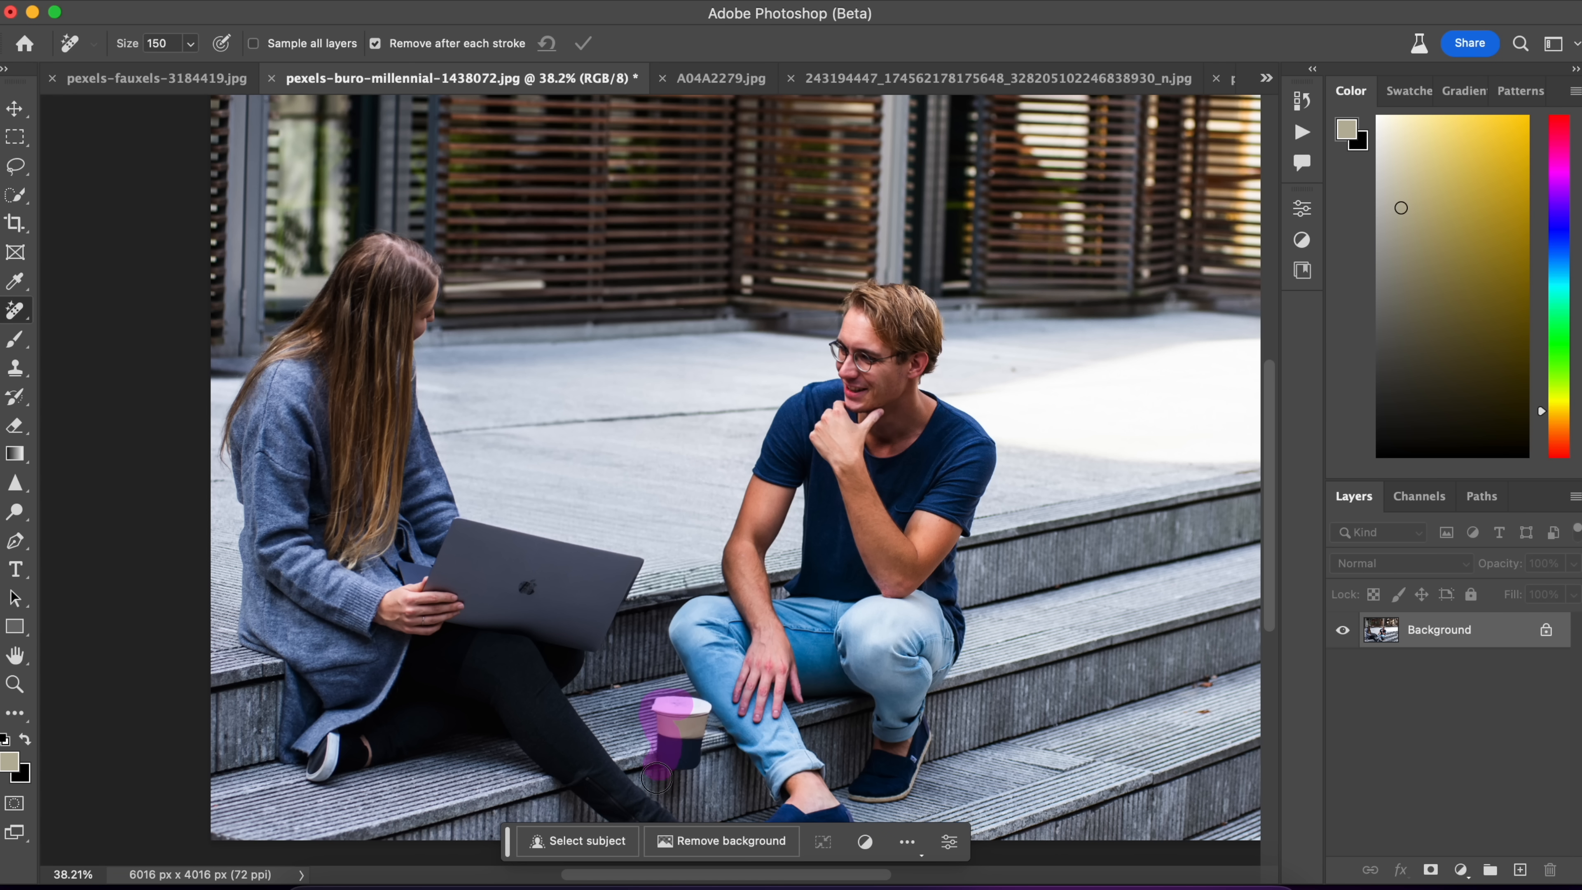
left_click_drag(699, 740, 701, 715)
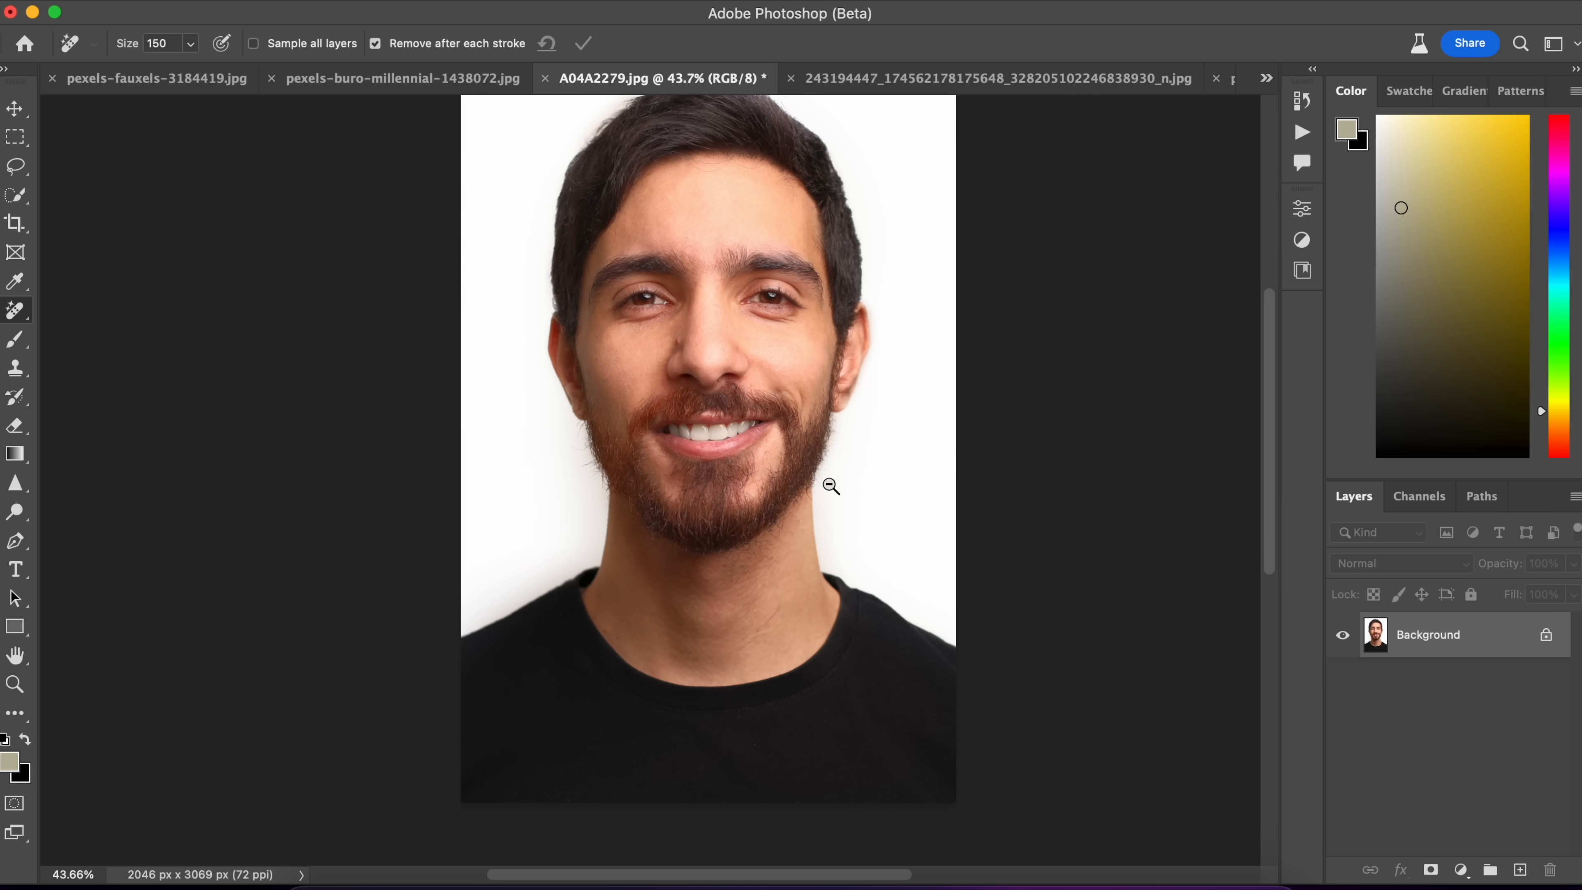
In the A04A2279.jpg portrait, lasso the black T-shirt together with the shoulders and the lower neck.
scroll(829, 485, "down", 2)
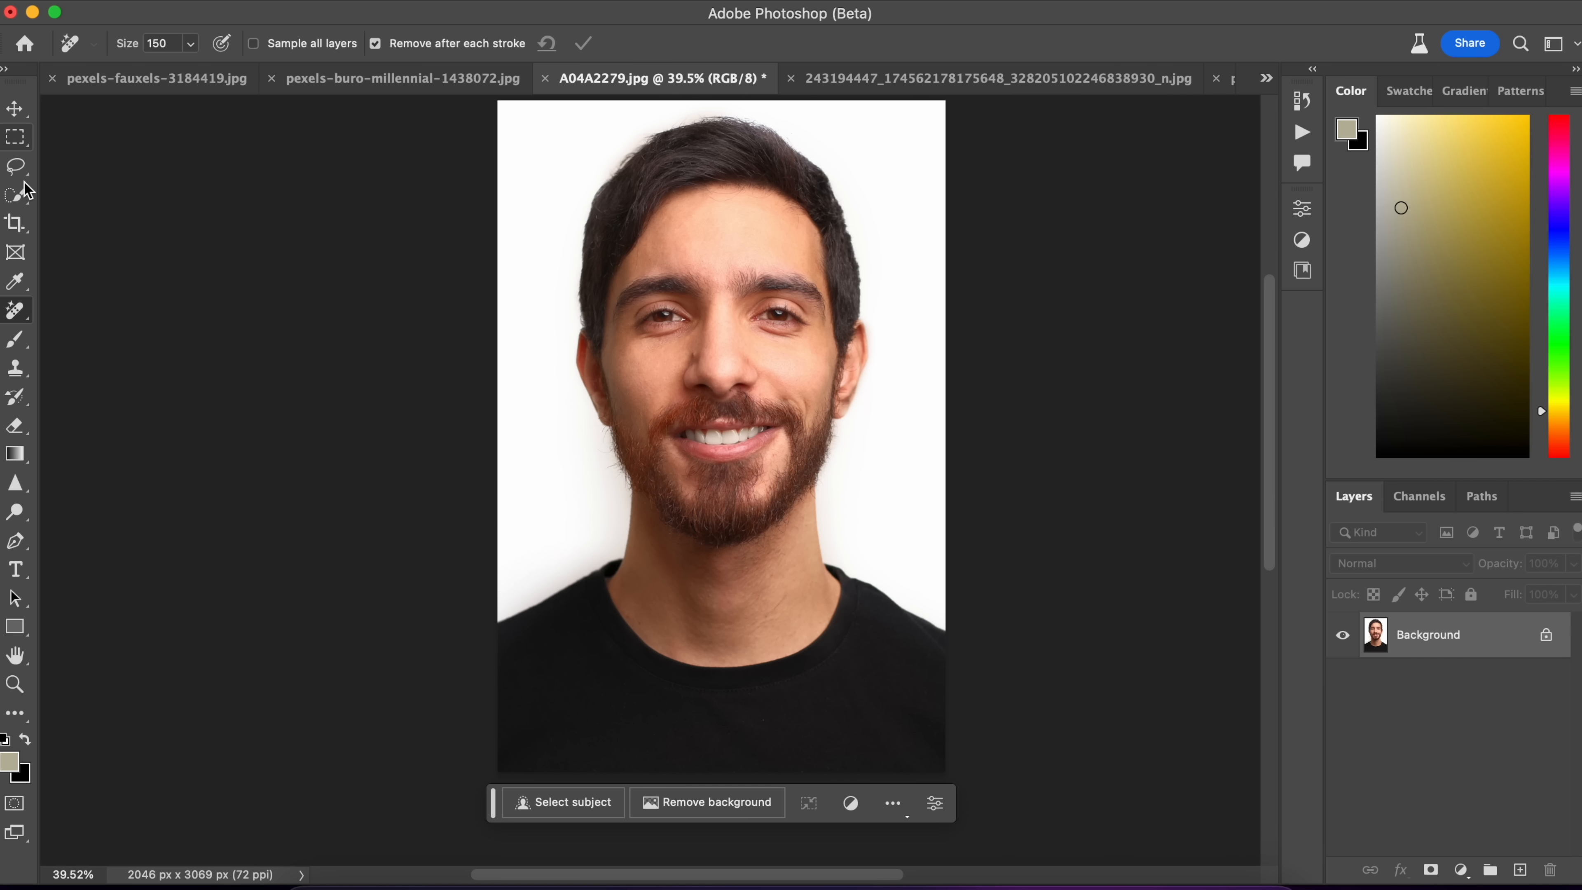
left_click(18, 163)
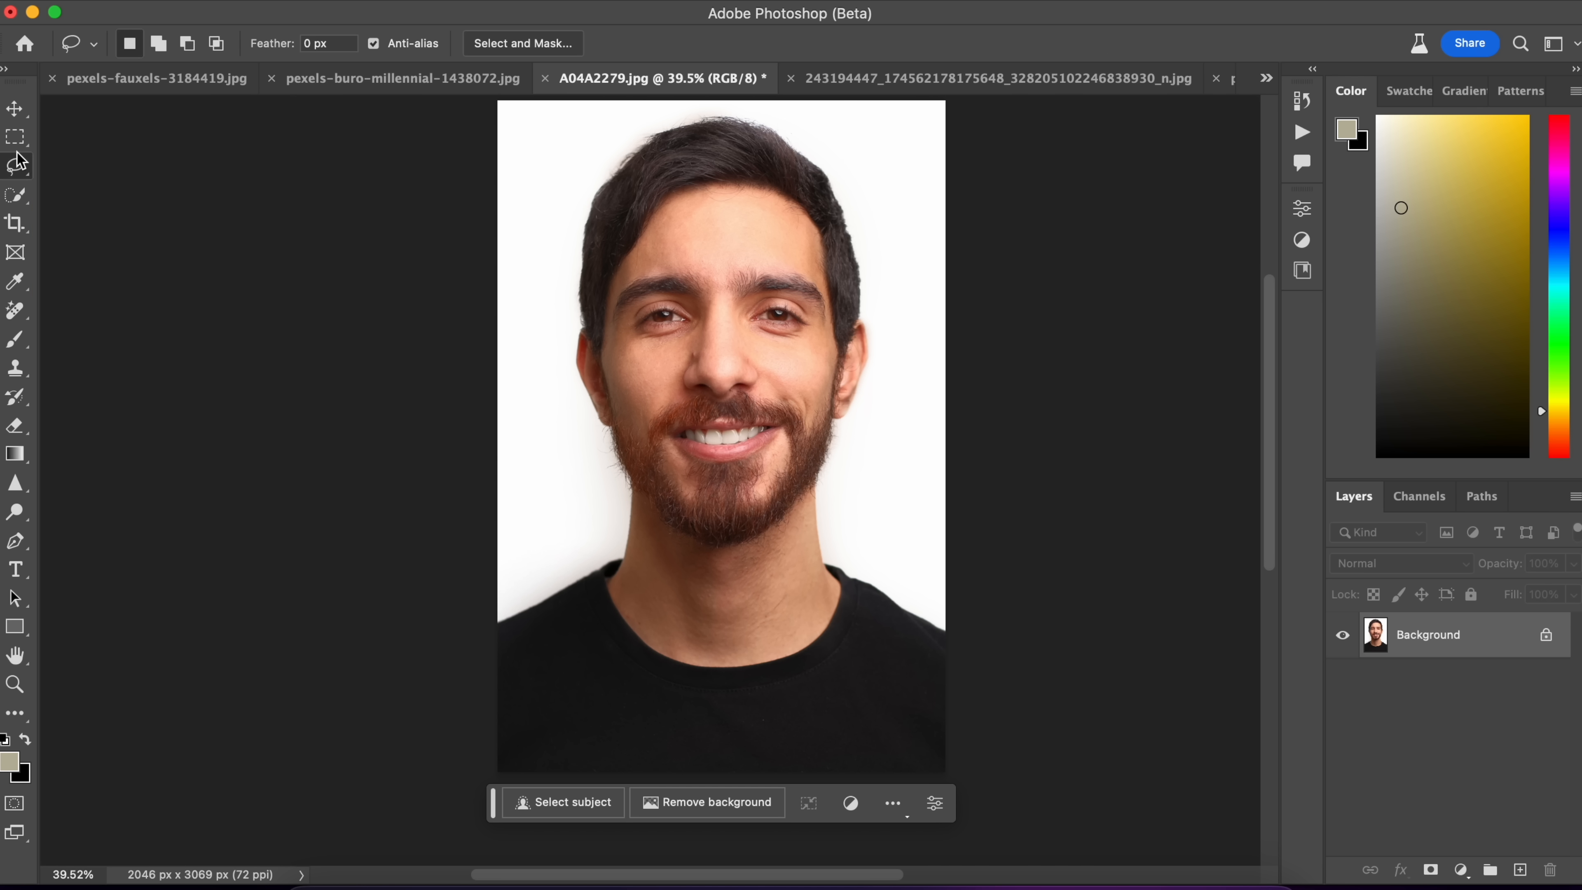
left_click_drag(824, 538, 746, 604)
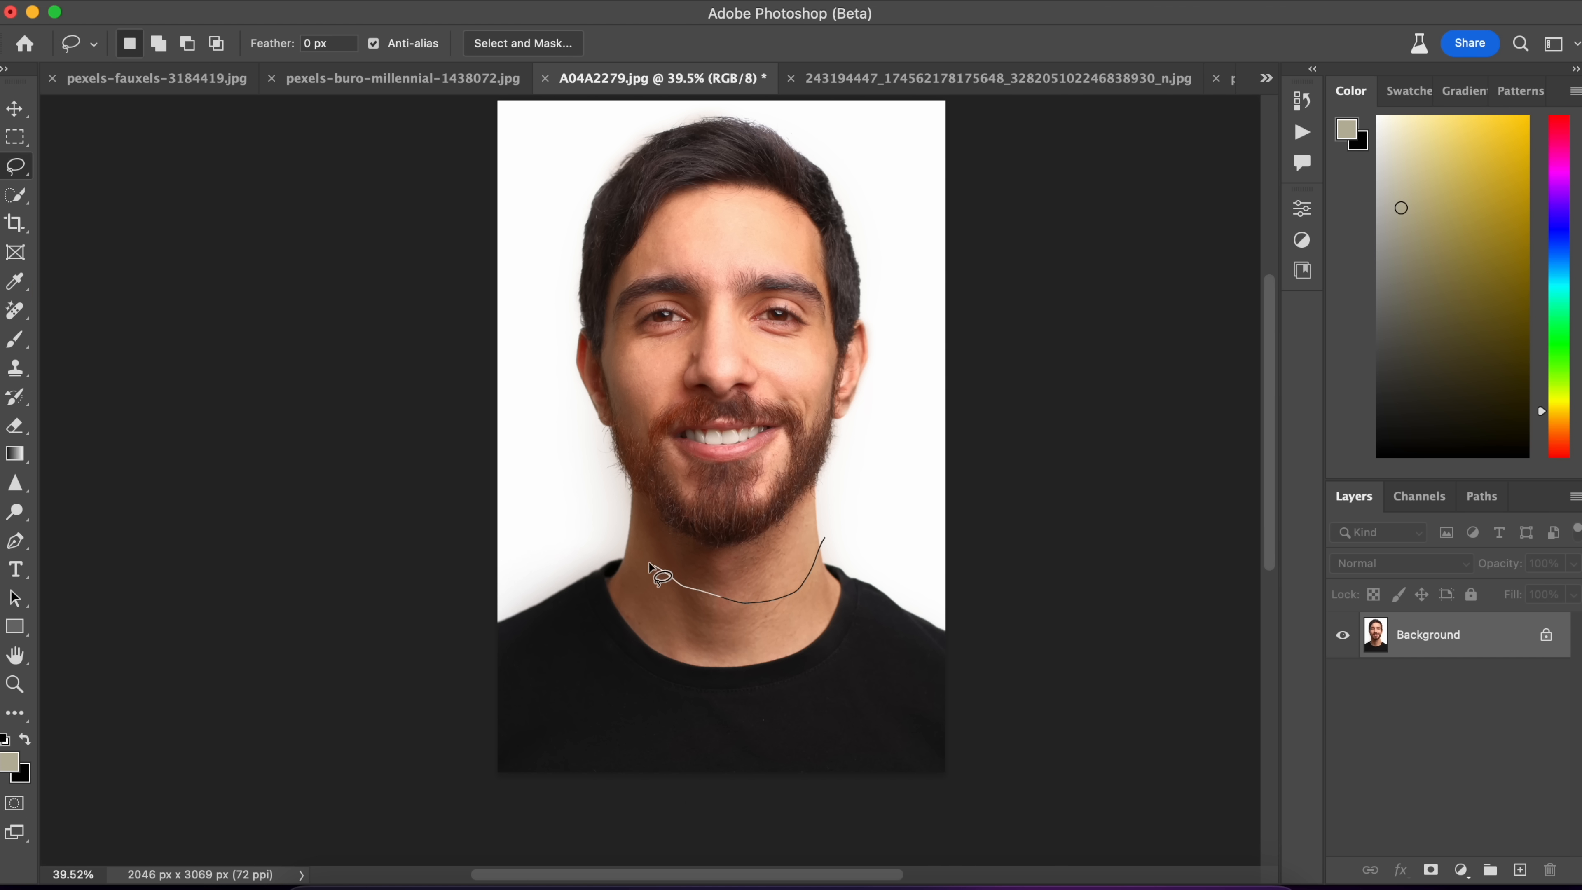
mouse_move(458, 665)
left_mouse_down()
mouse_move(572, 819)
mouse_move(914, 784)
mouse_move(1007, 647)
mouse_move(833, 548)
left_mouse_up()
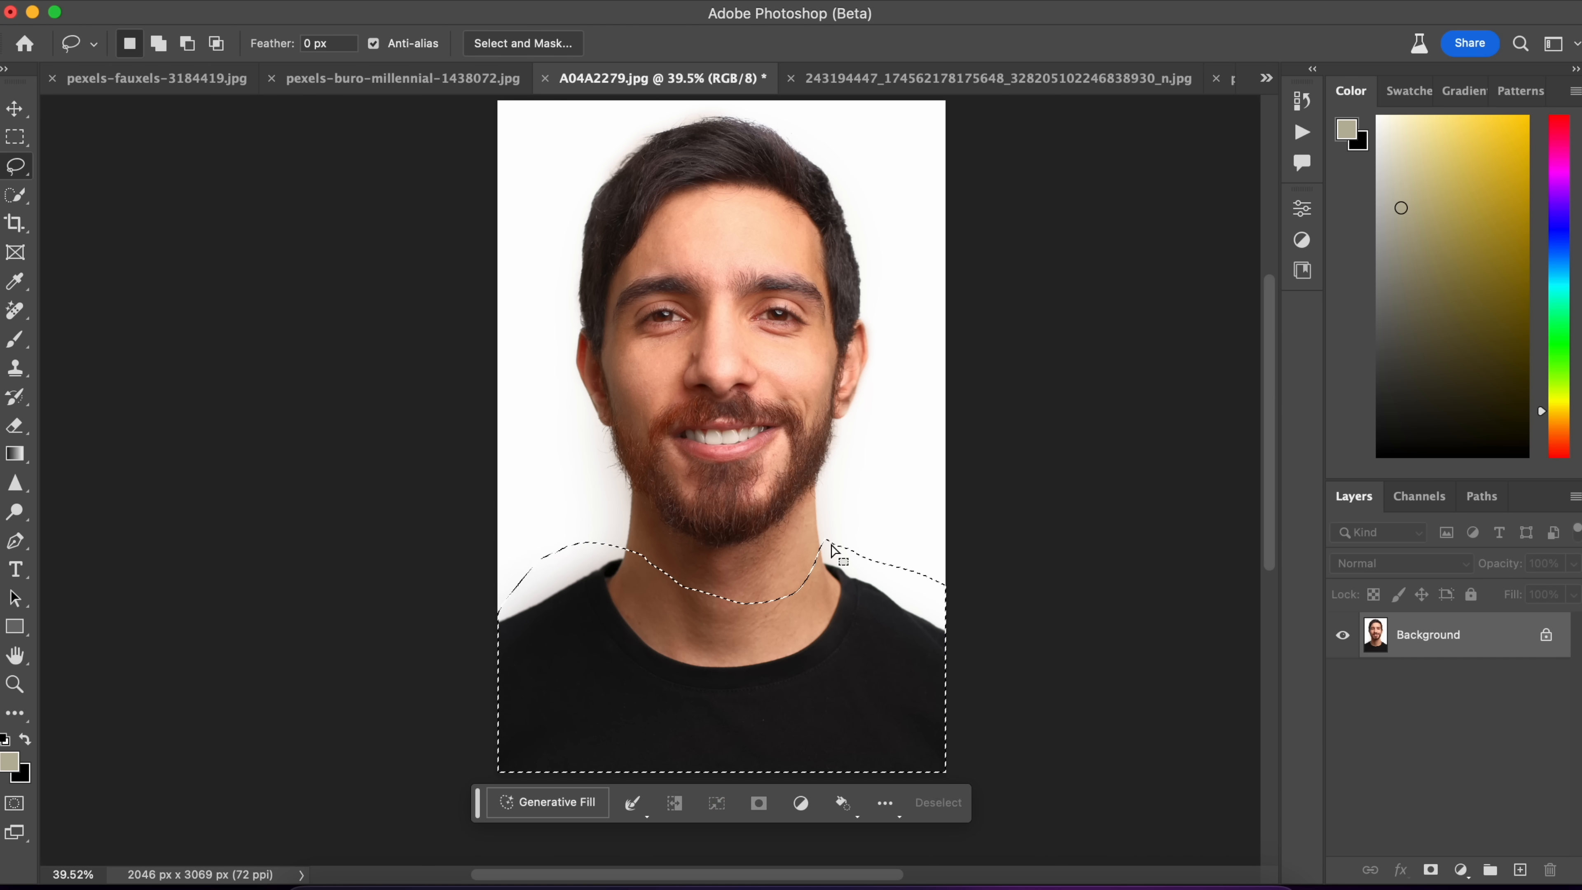
Replace the selected clothing using Generative Fill with the prompt "black suit with black tie".
left_click(568, 800)
type("bla")
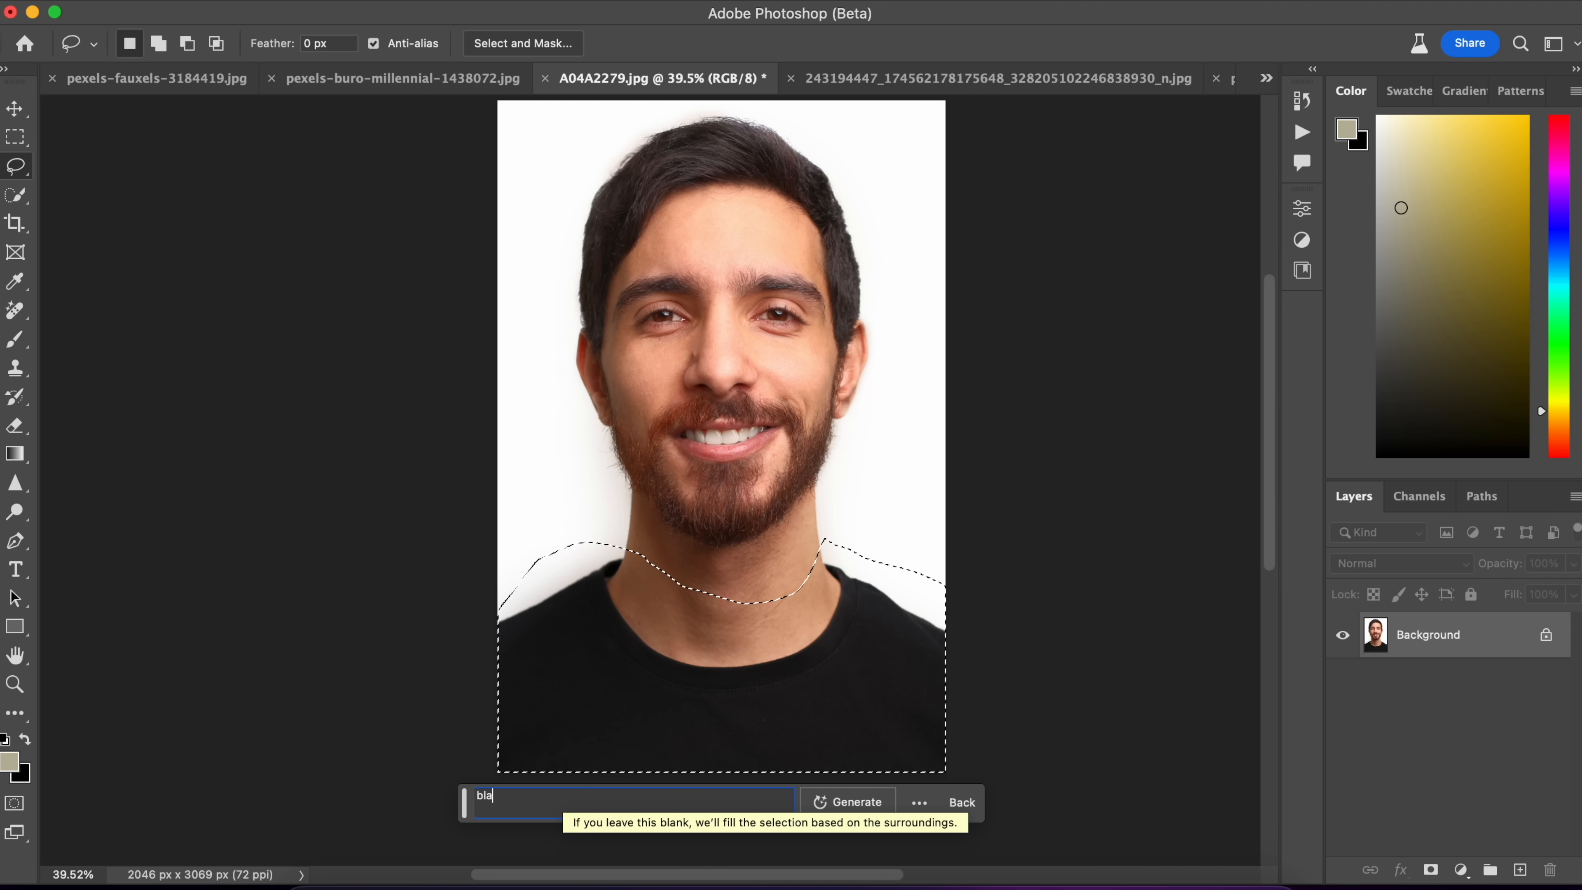
type("ck suit with")
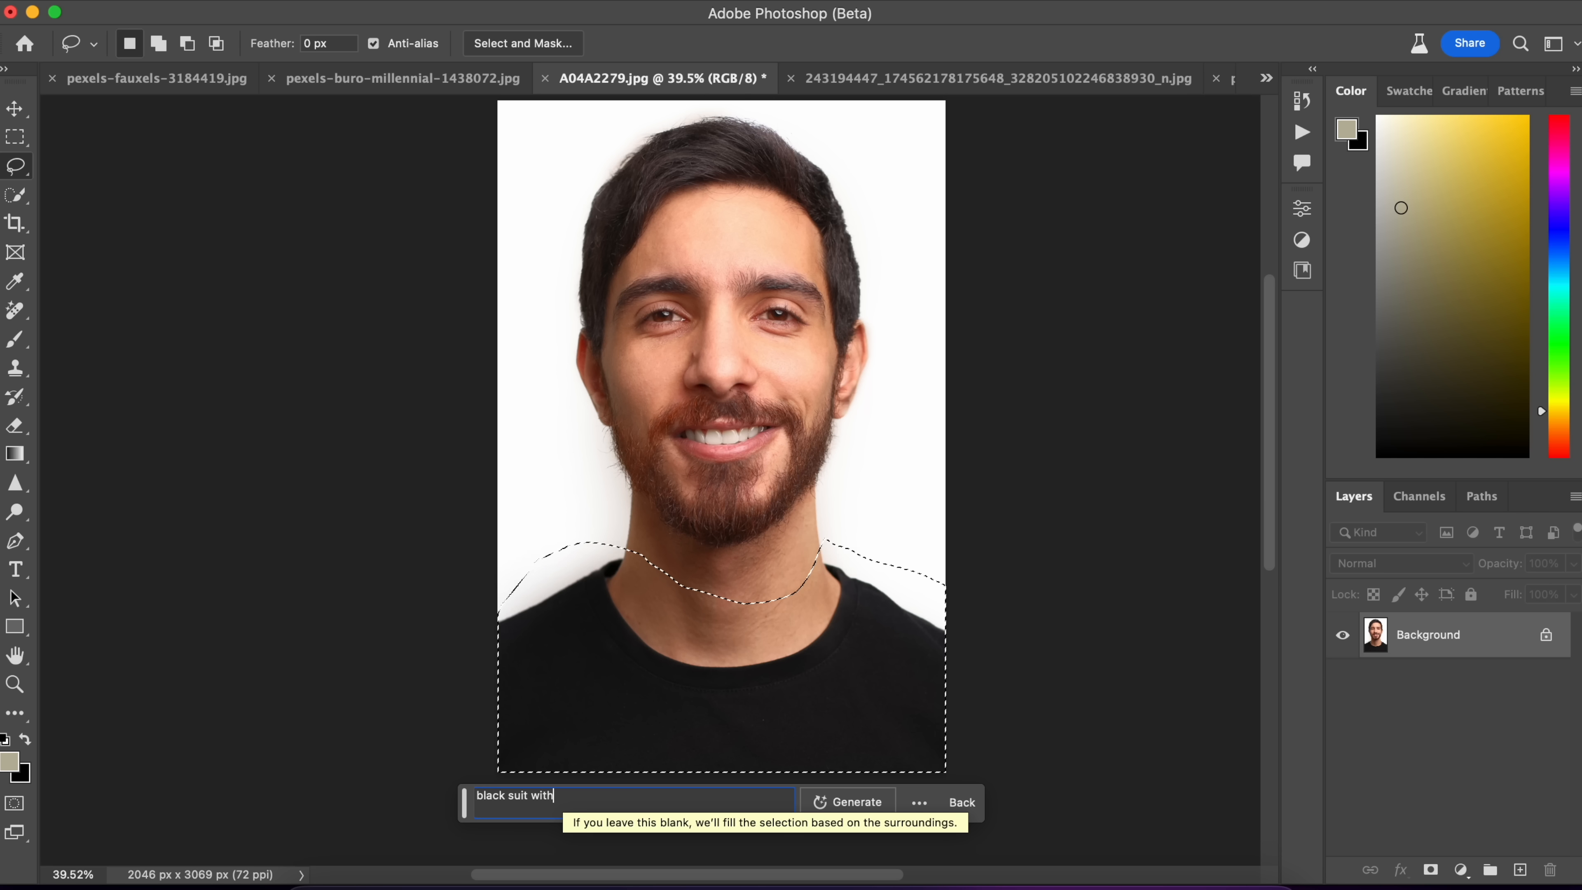
type(" black tie")
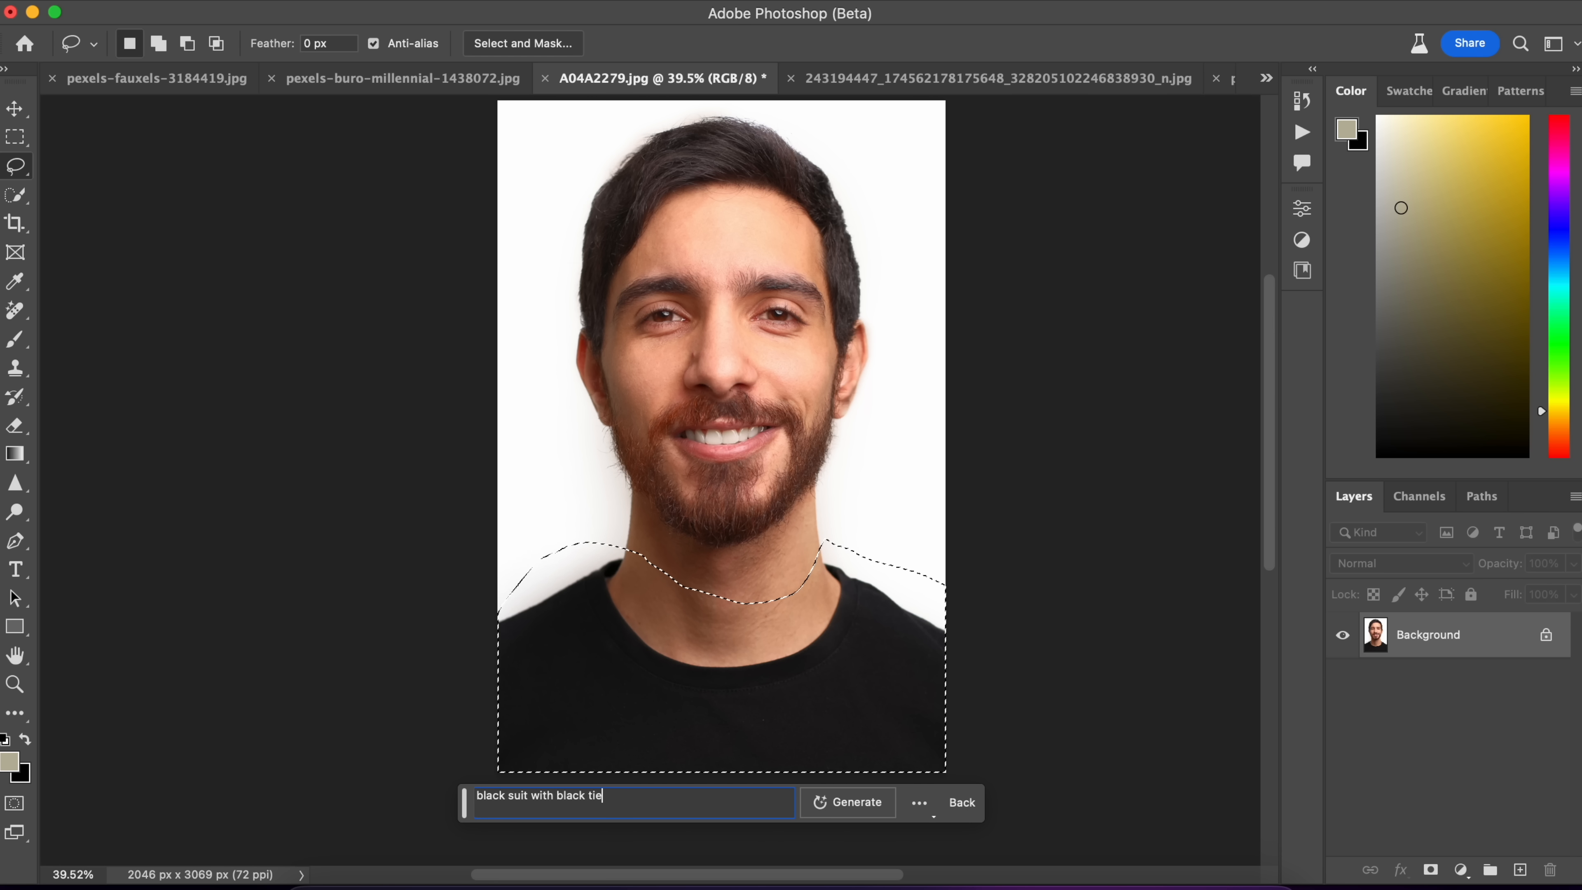
key("Return")
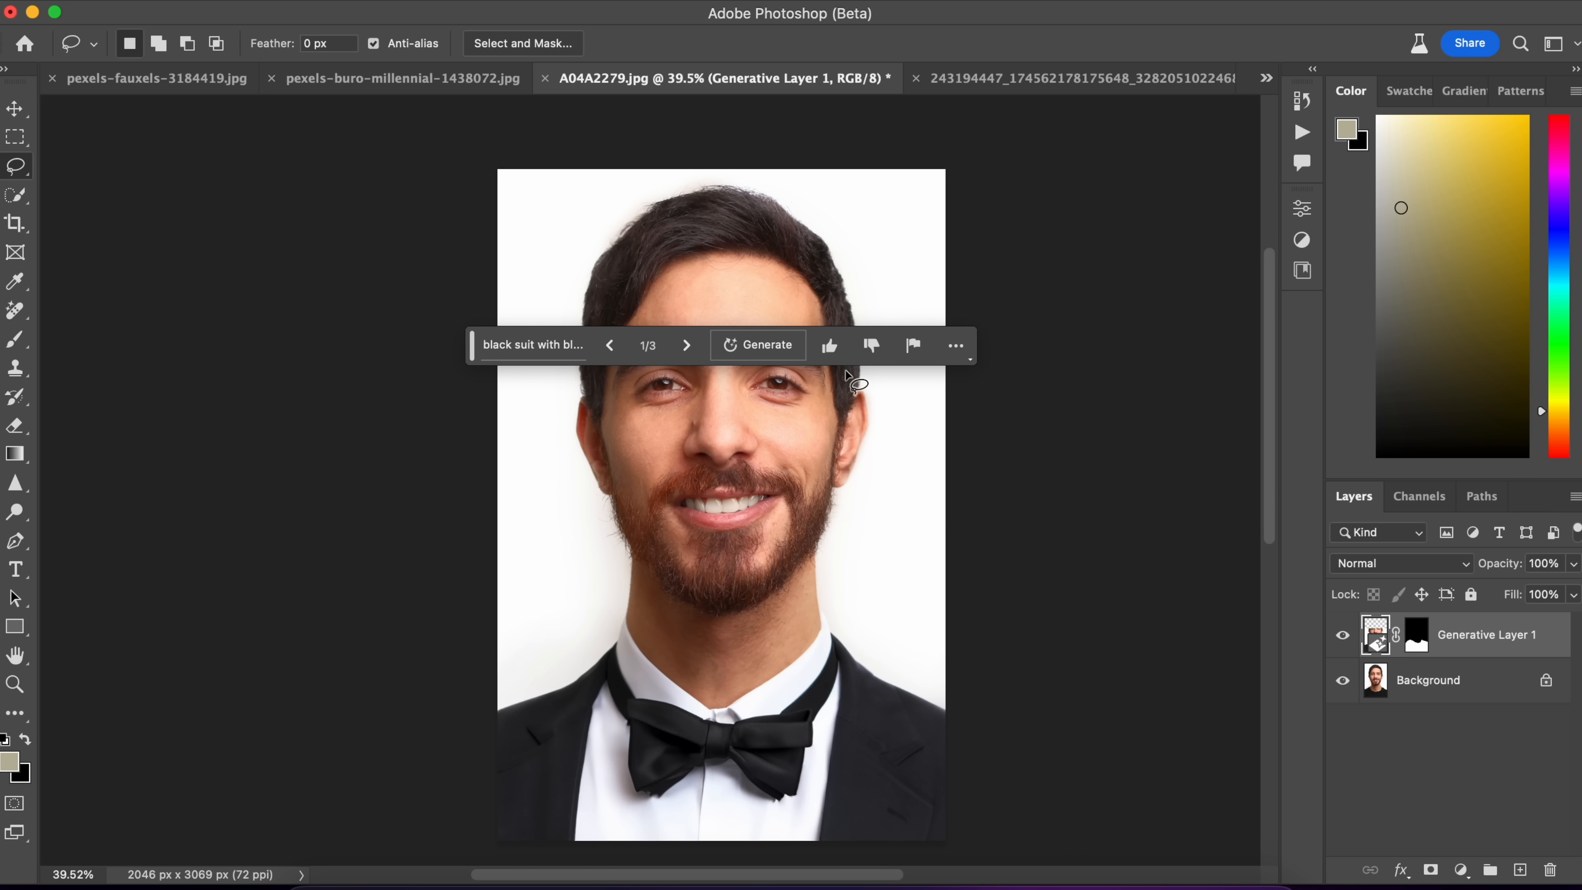
Compare the generated variations of the black suit and tie.
left_click(686, 348)
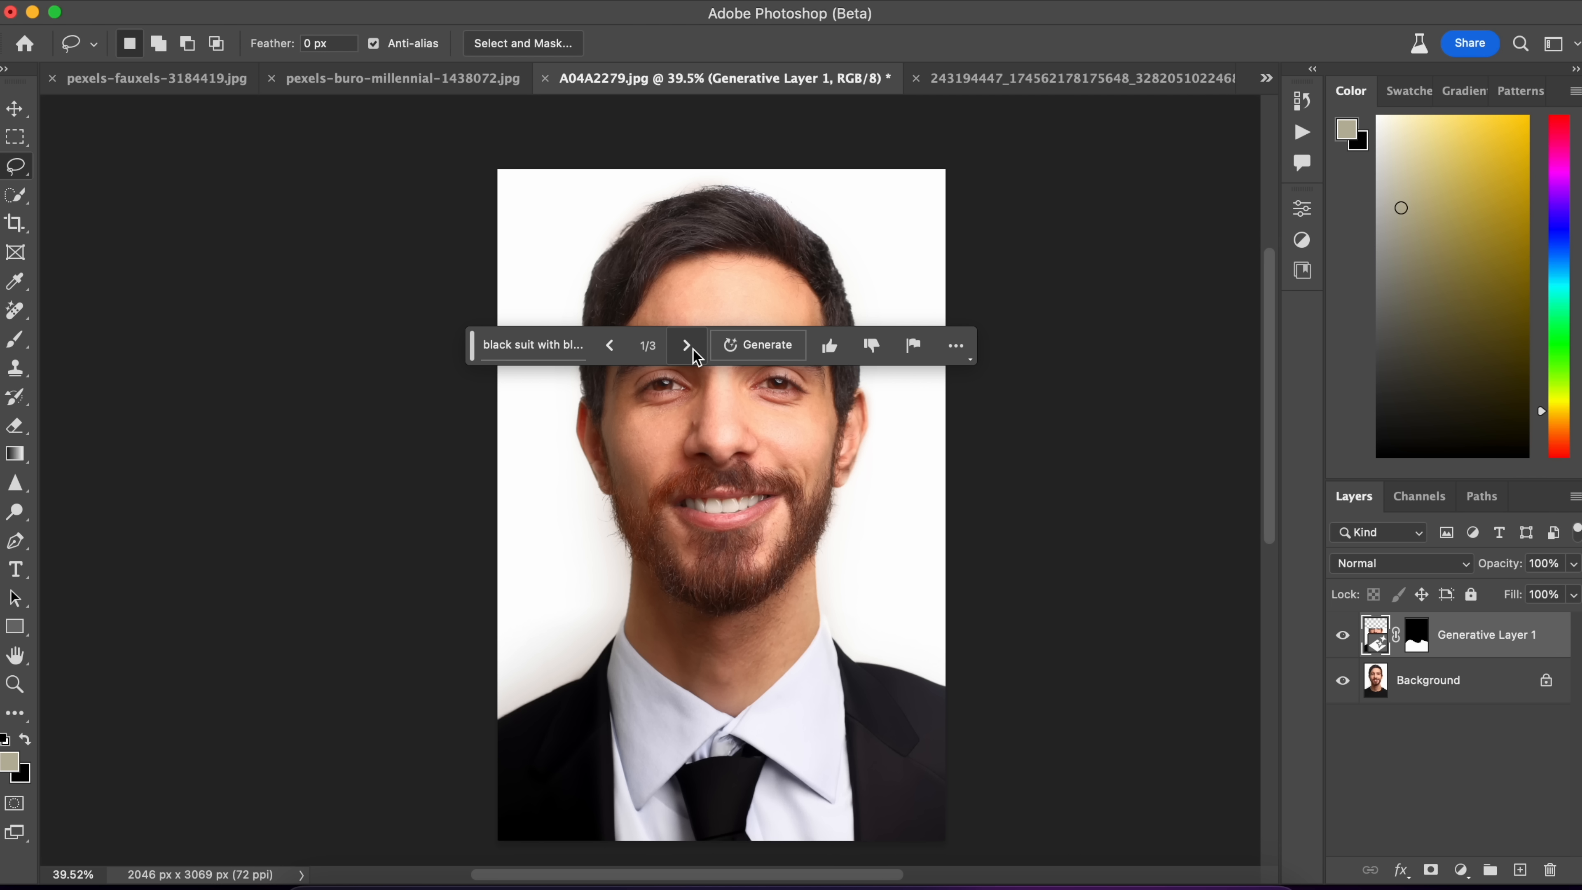
left_click(608, 347)
left_click(685, 347)
left_click(685, 347)
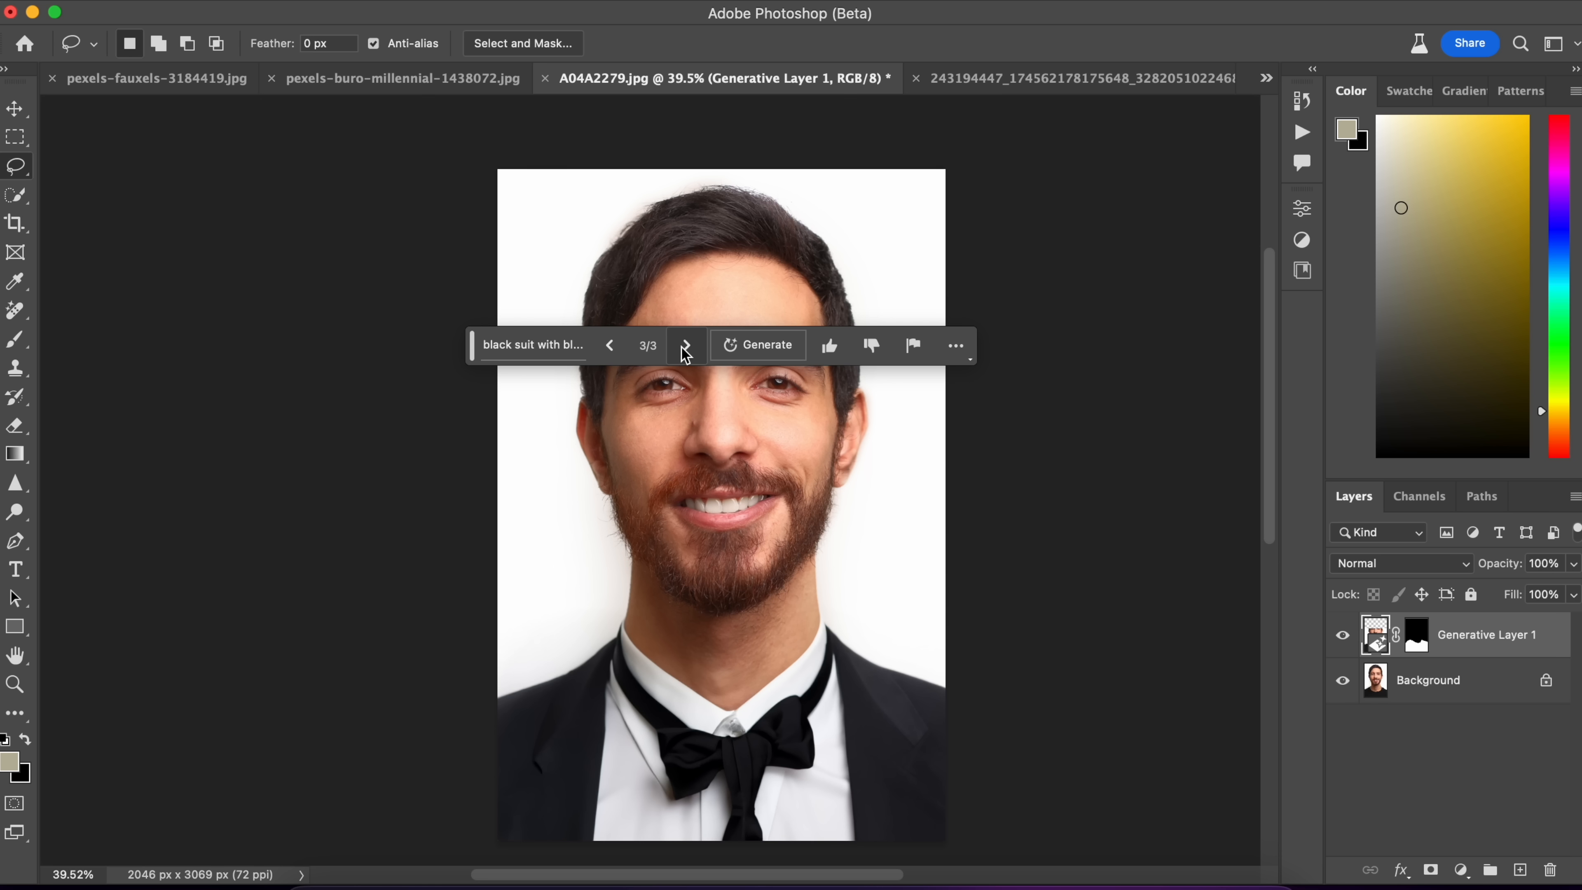
left_click(608, 347)
left_click(607, 346)
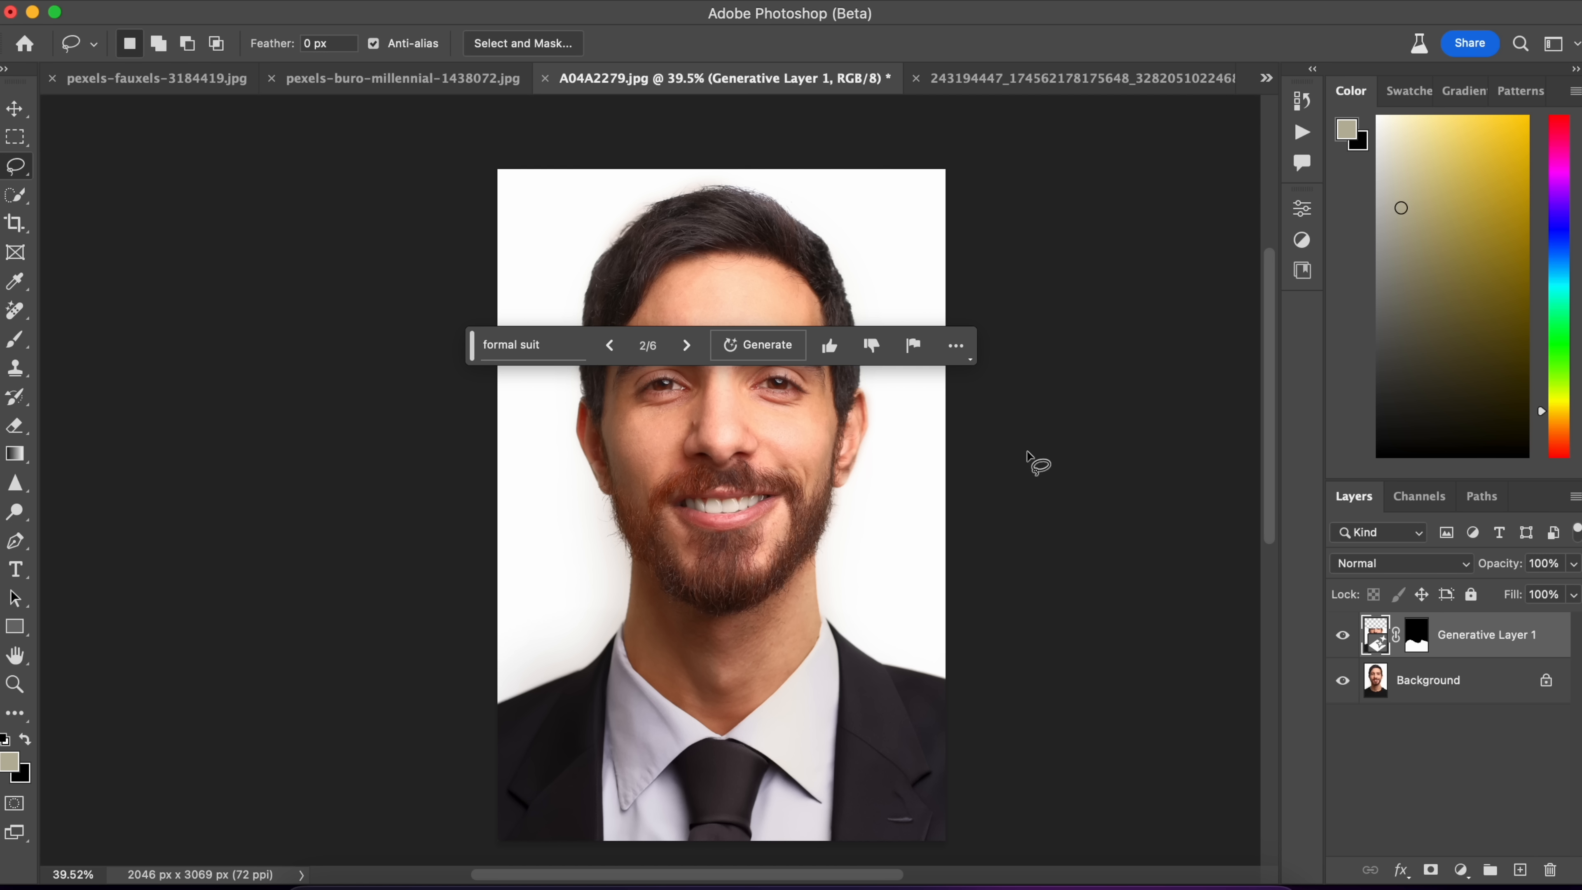
Examine the generated collar, tie and neckline of the formal suit up close against the whole portrait.
scroll(1091, 565, "down", 5)
left_click_drag(782, 571, 868, 572)
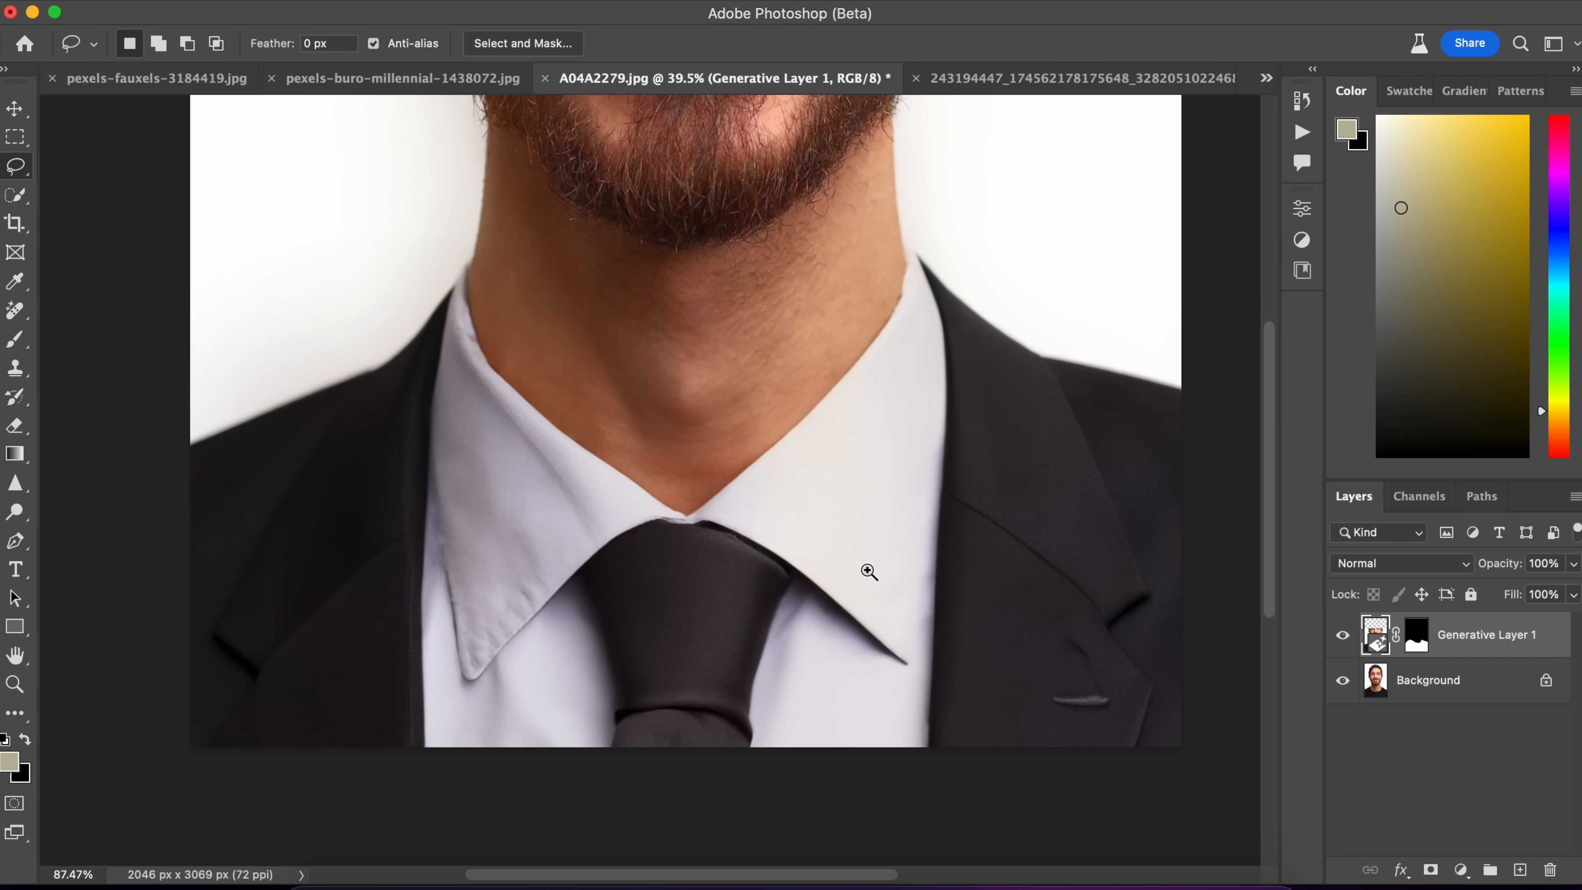
scroll(866, 570, "up", 2)
mouse_move(868, 515)
left_mouse_down()
mouse_move(766, 516)
mouse_move(780, 513)
left_mouse_up()
scroll(794, 515, "up", 5)
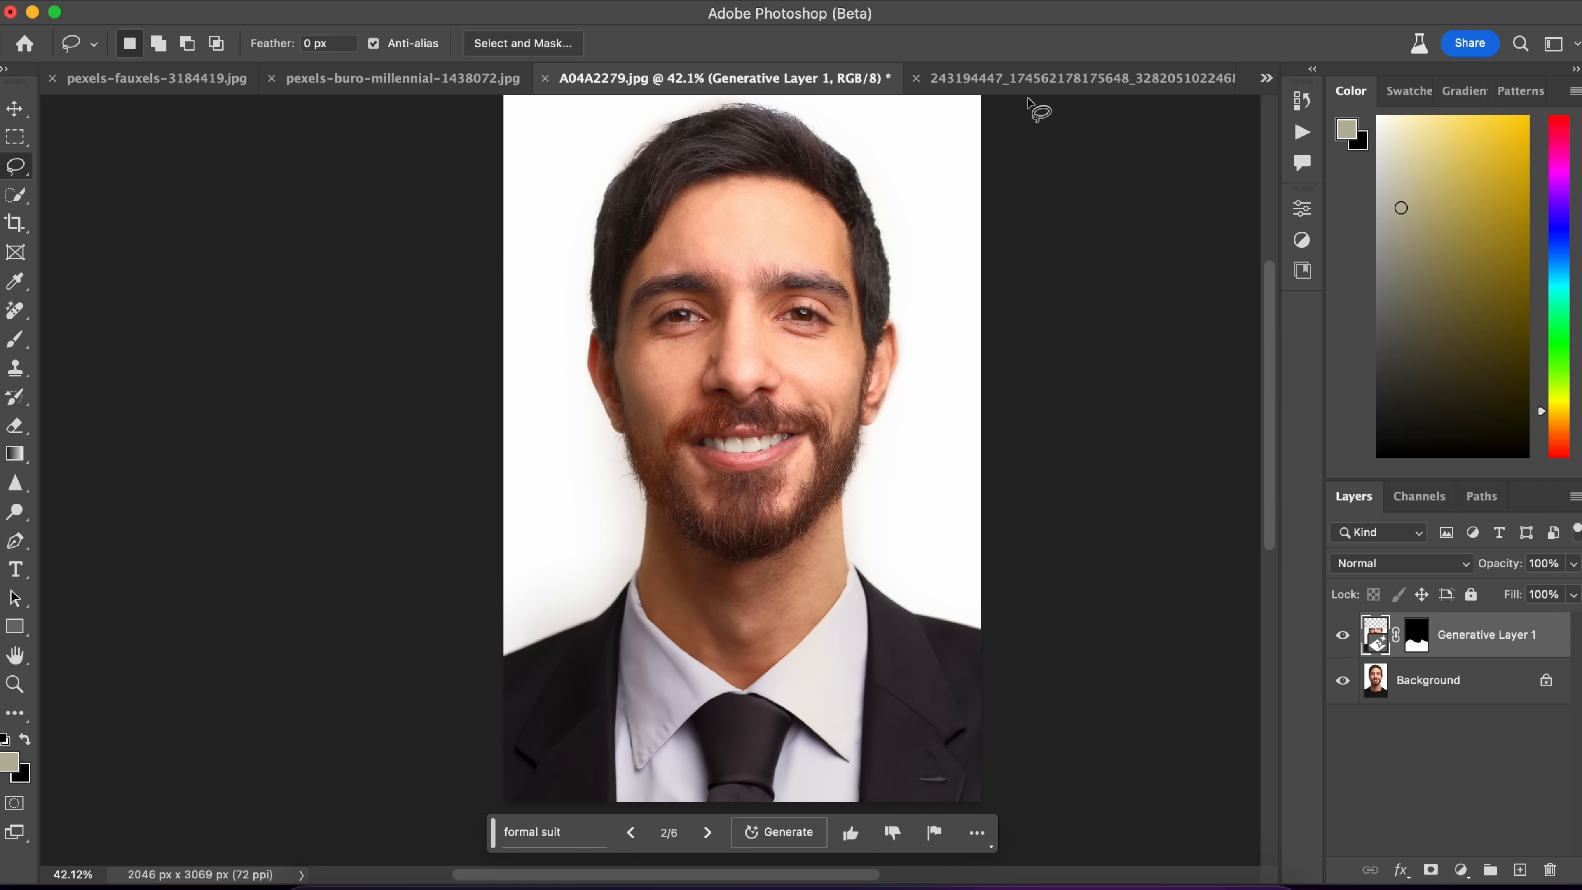
Switch to the photo of the woman on the graffiti tank and crop outward evenly to extend the canvas to about 1676 x 1114 px.
left_click(1040, 83)
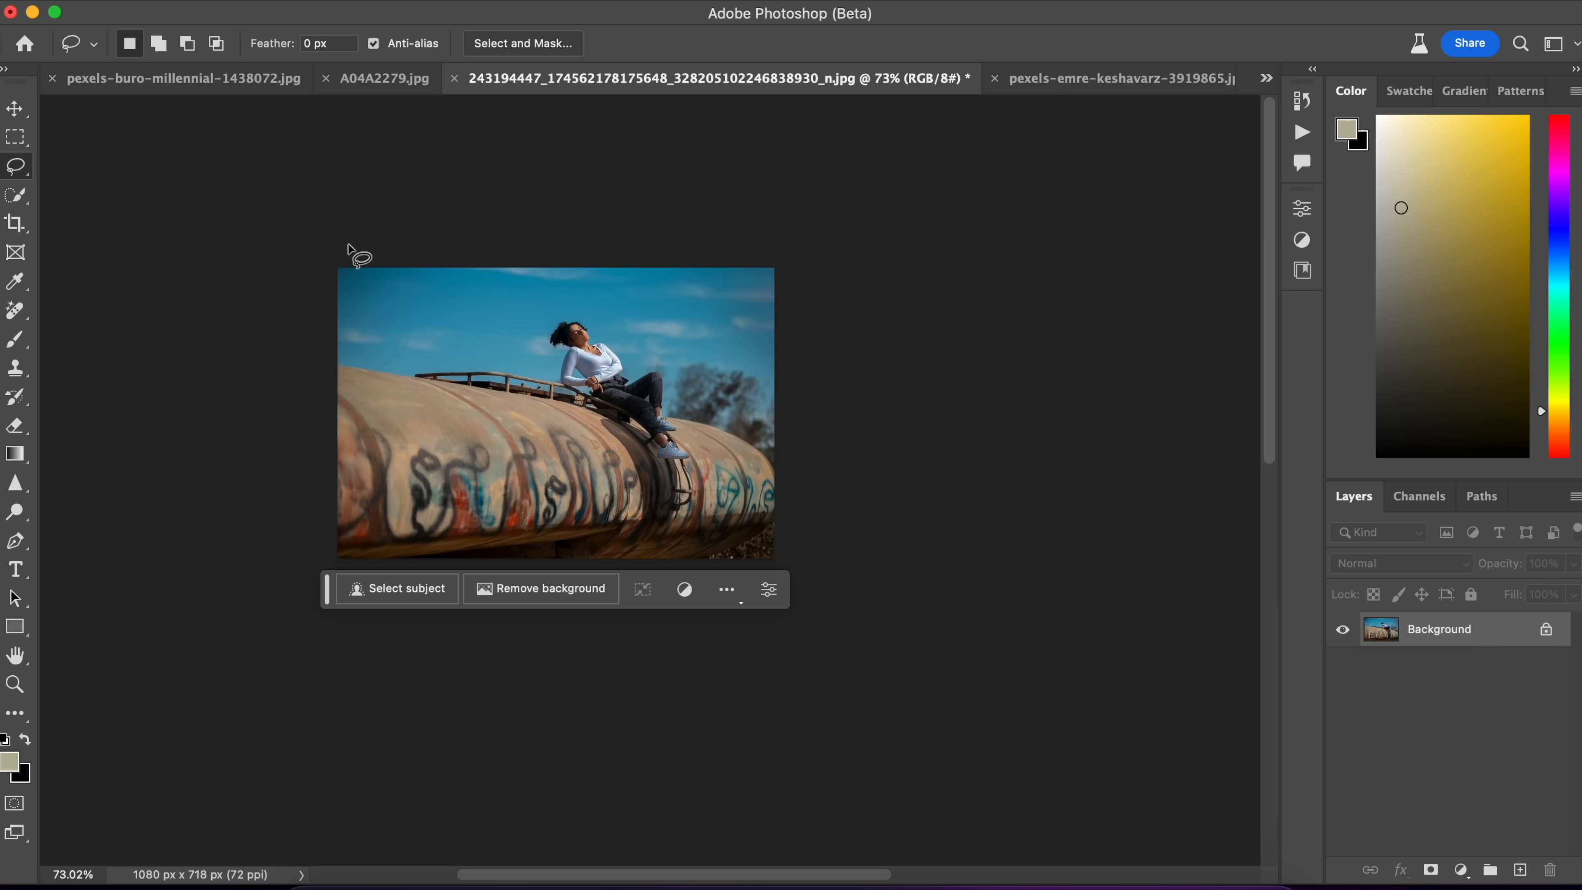
left_click(15, 223)
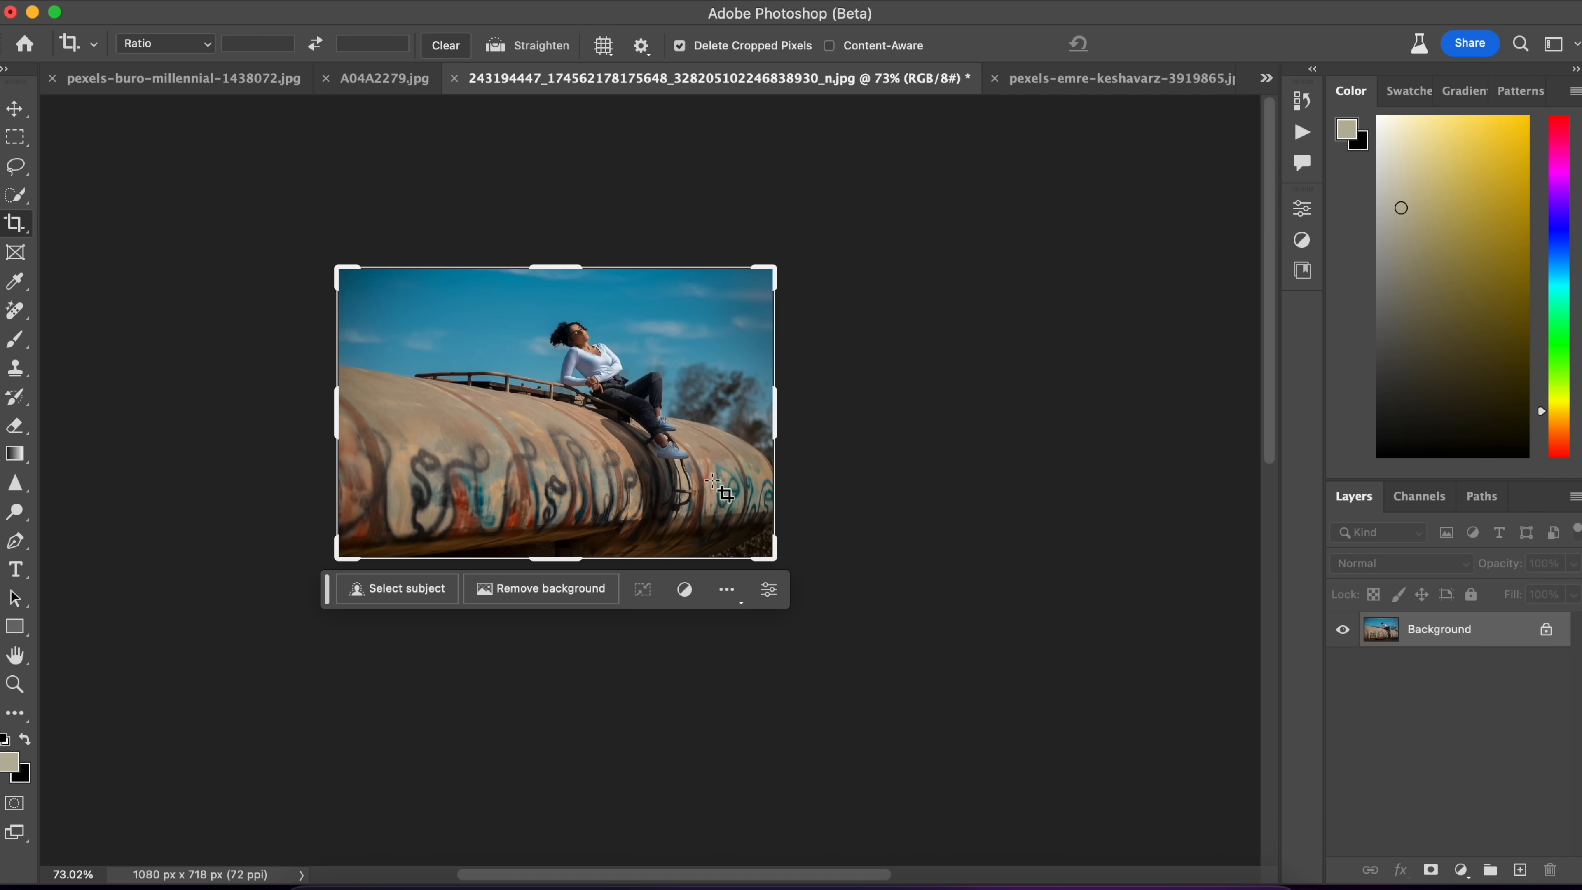
left_click_drag(503, 373, 569, 369)
key("super")
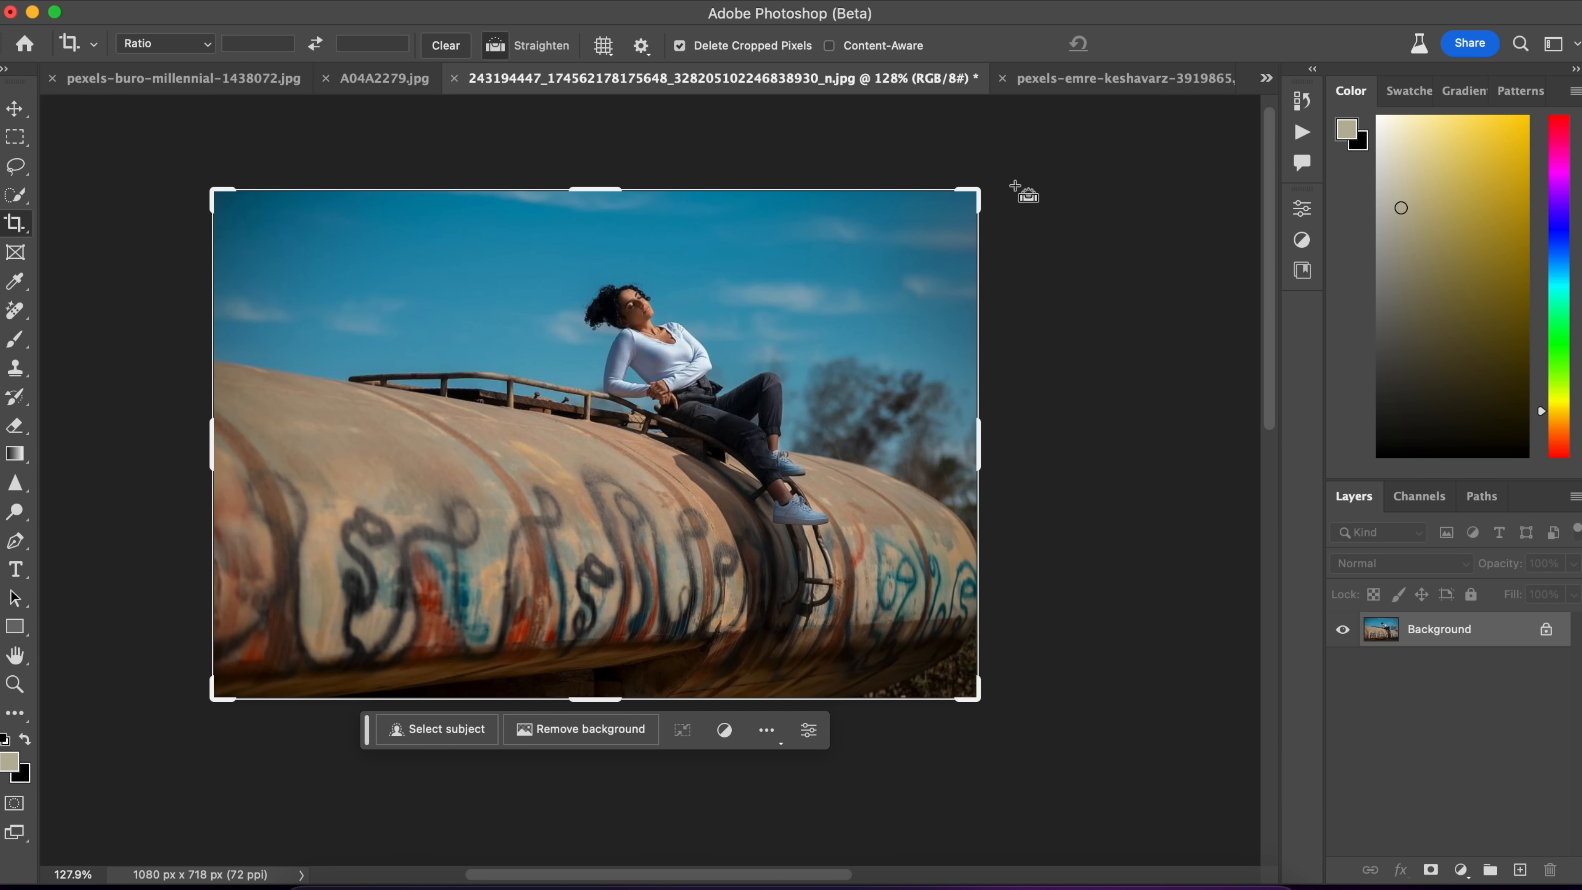
left_click_drag(977, 190, 1067, 157)
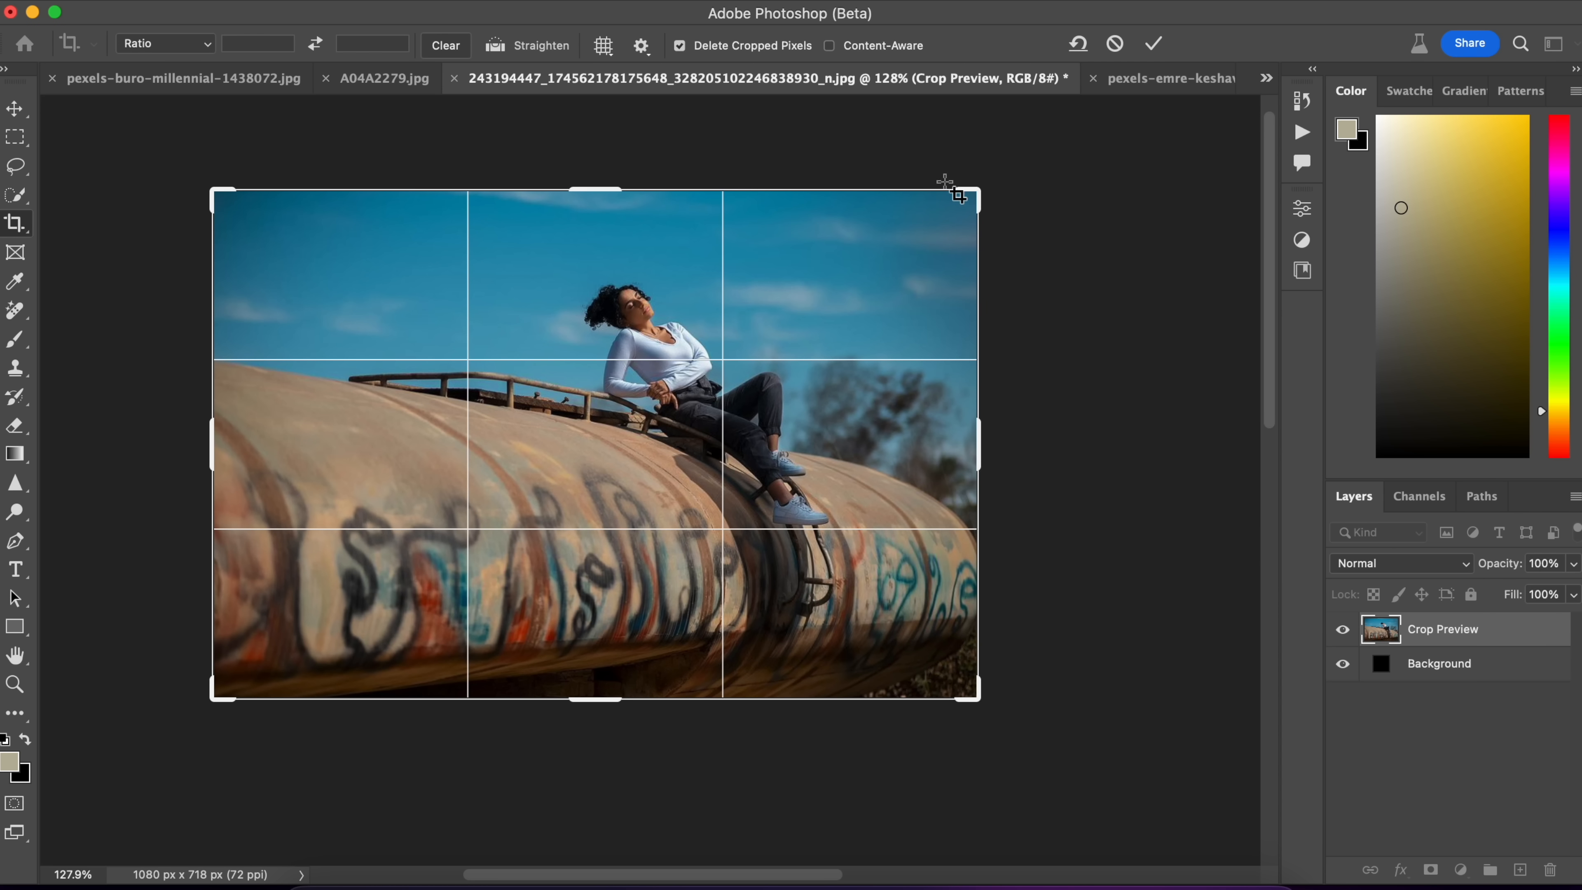
left_click_drag(969, 195, 1210, 91)
key("Return")
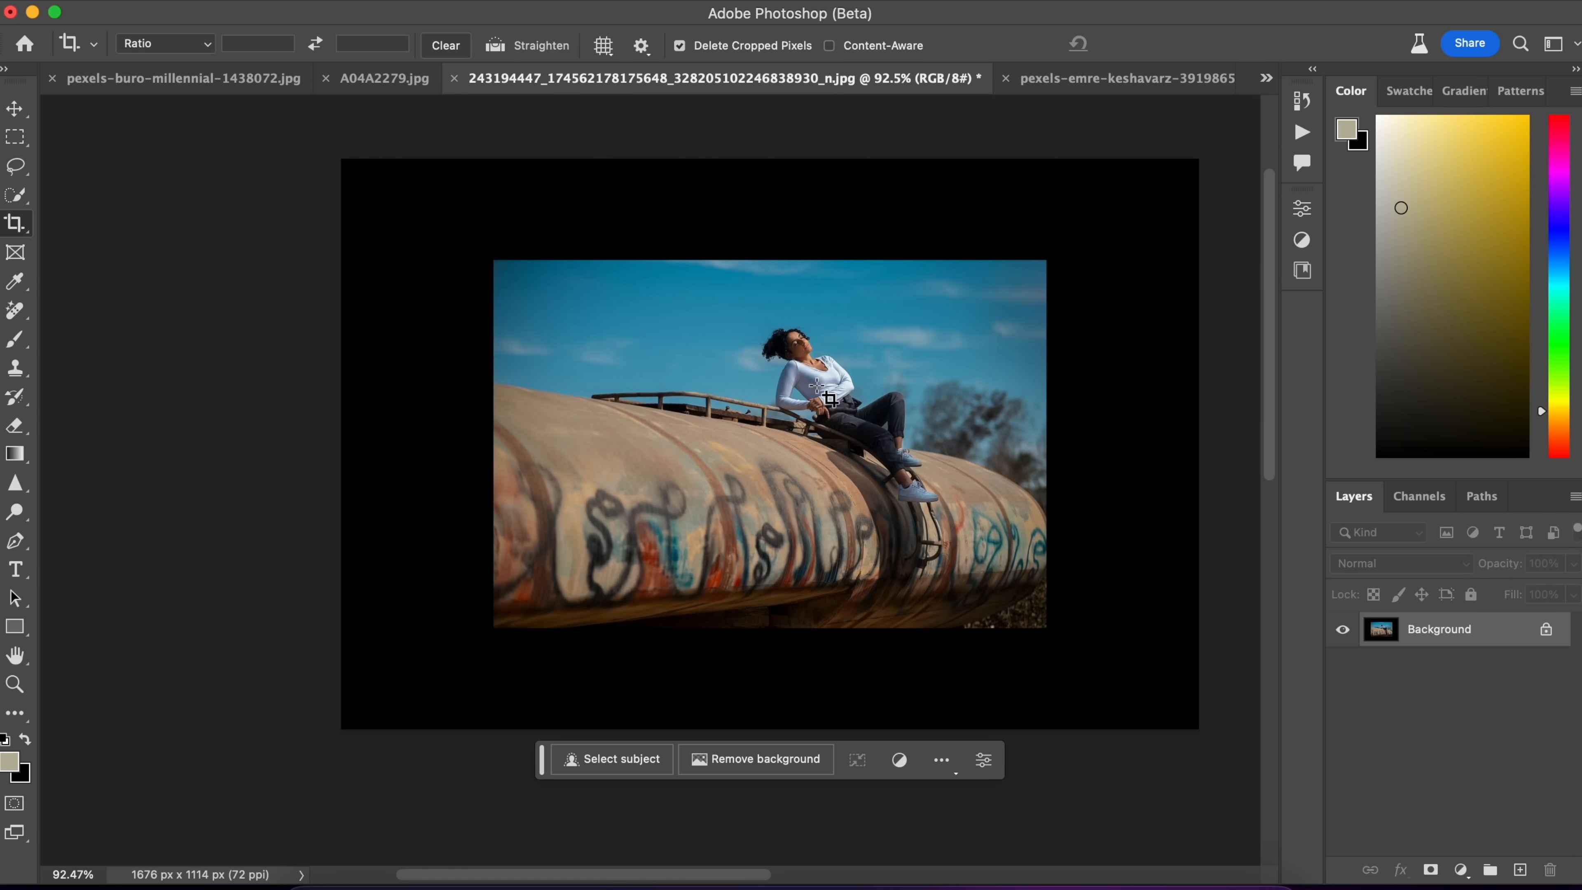
Select the original photo with a rectangular marquee just inside its edges and invert the selection to cover the black border.
left_click(17, 142)
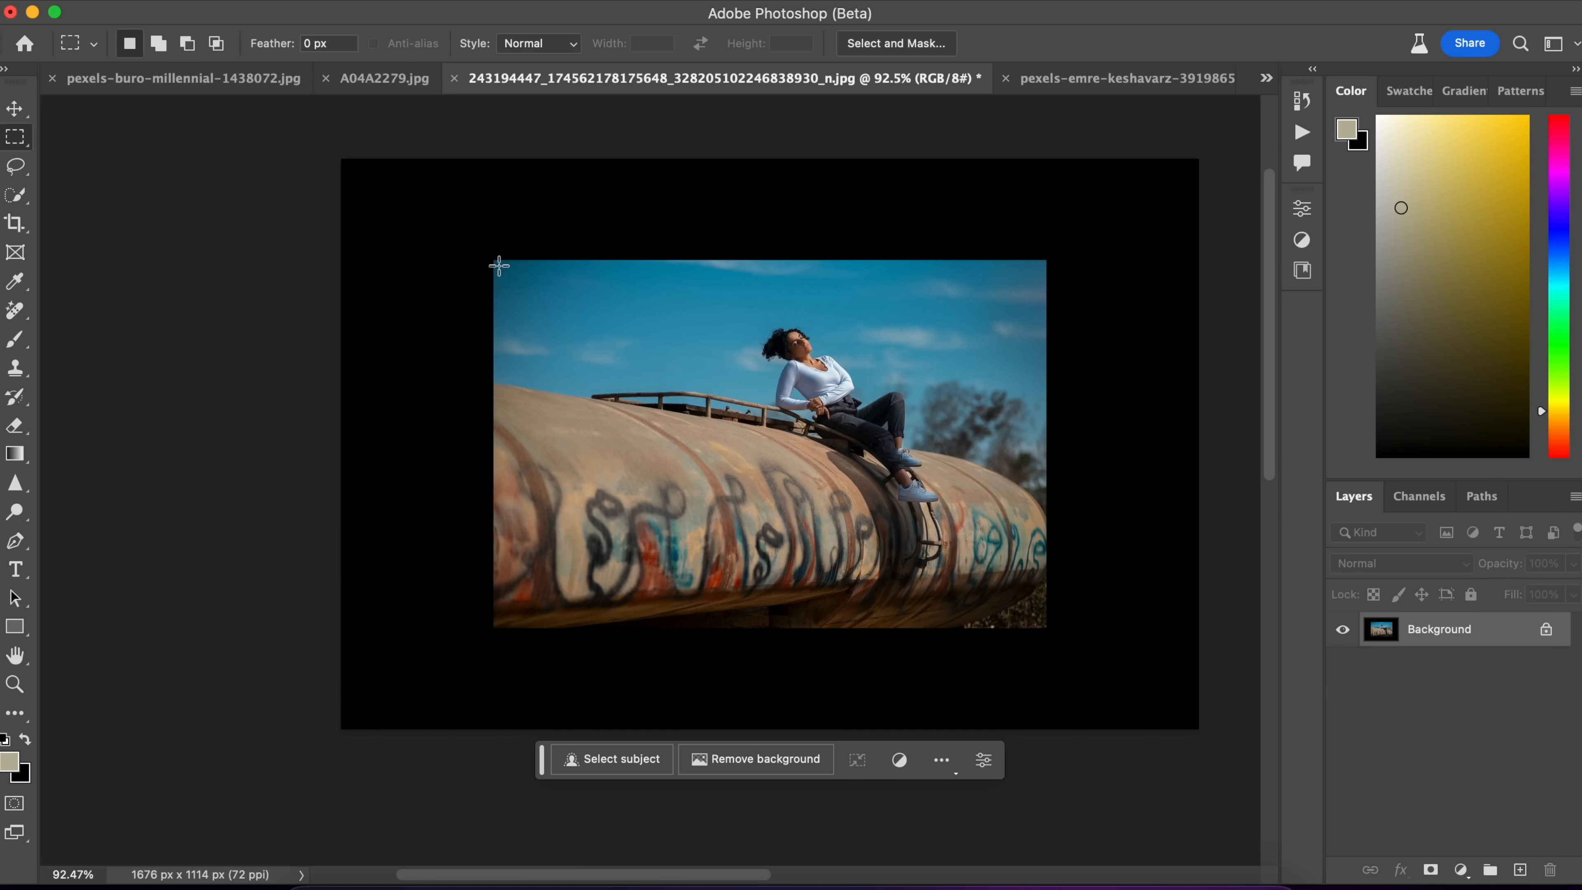
left_click_drag(504, 267, 1035, 625)
key("shift+super+i")
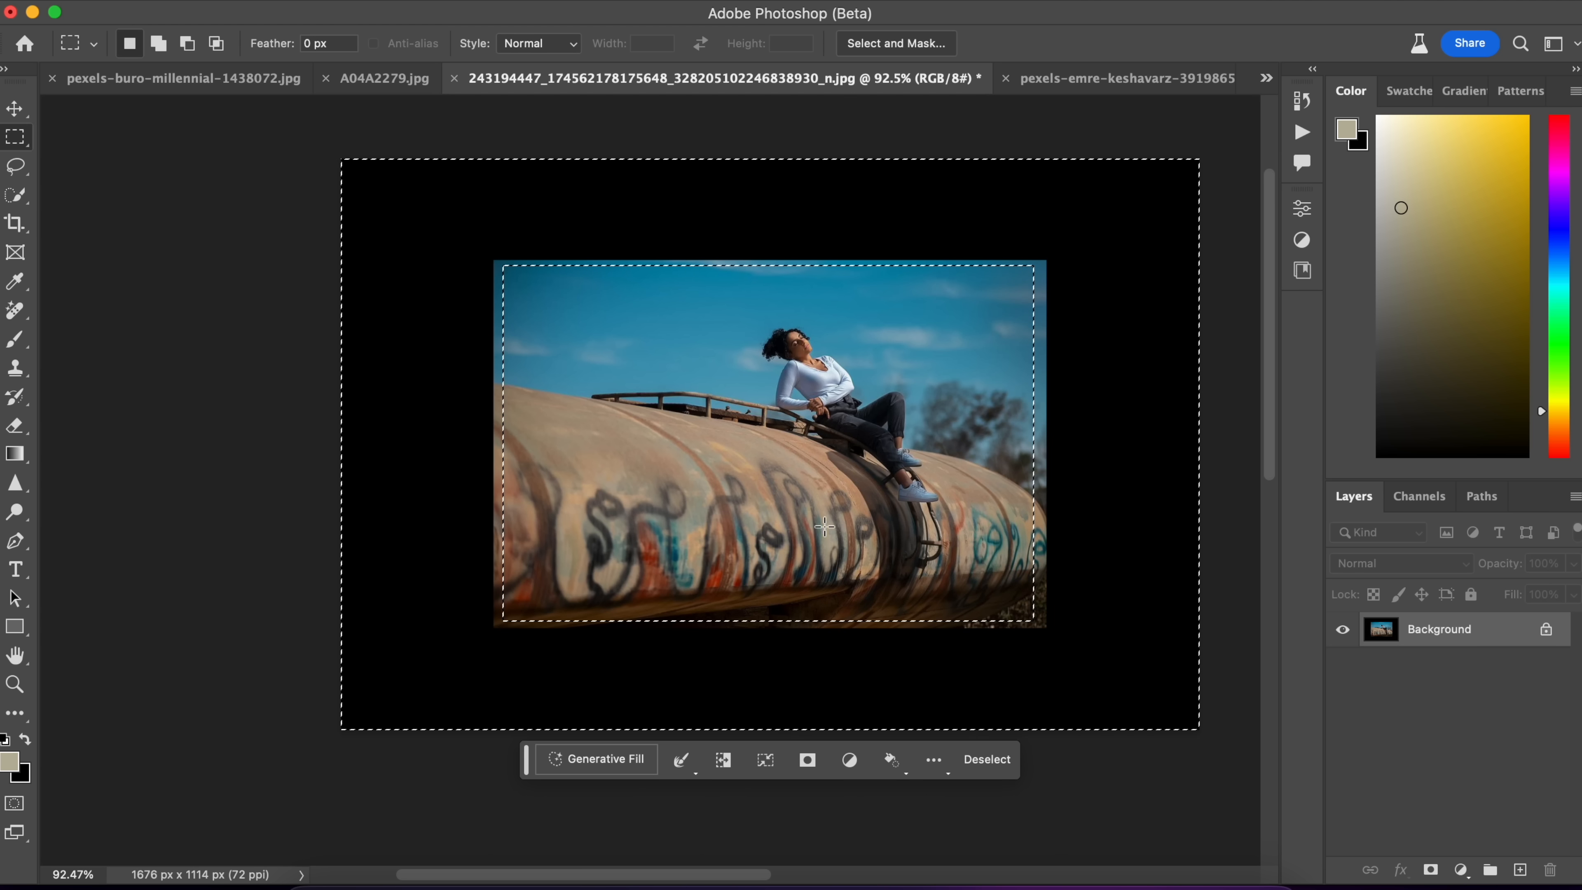
Fill the selected border with a Generative Fill without a prompt to extend the sky, tank and ground.
left_click(611, 762)
left_click(897, 760)
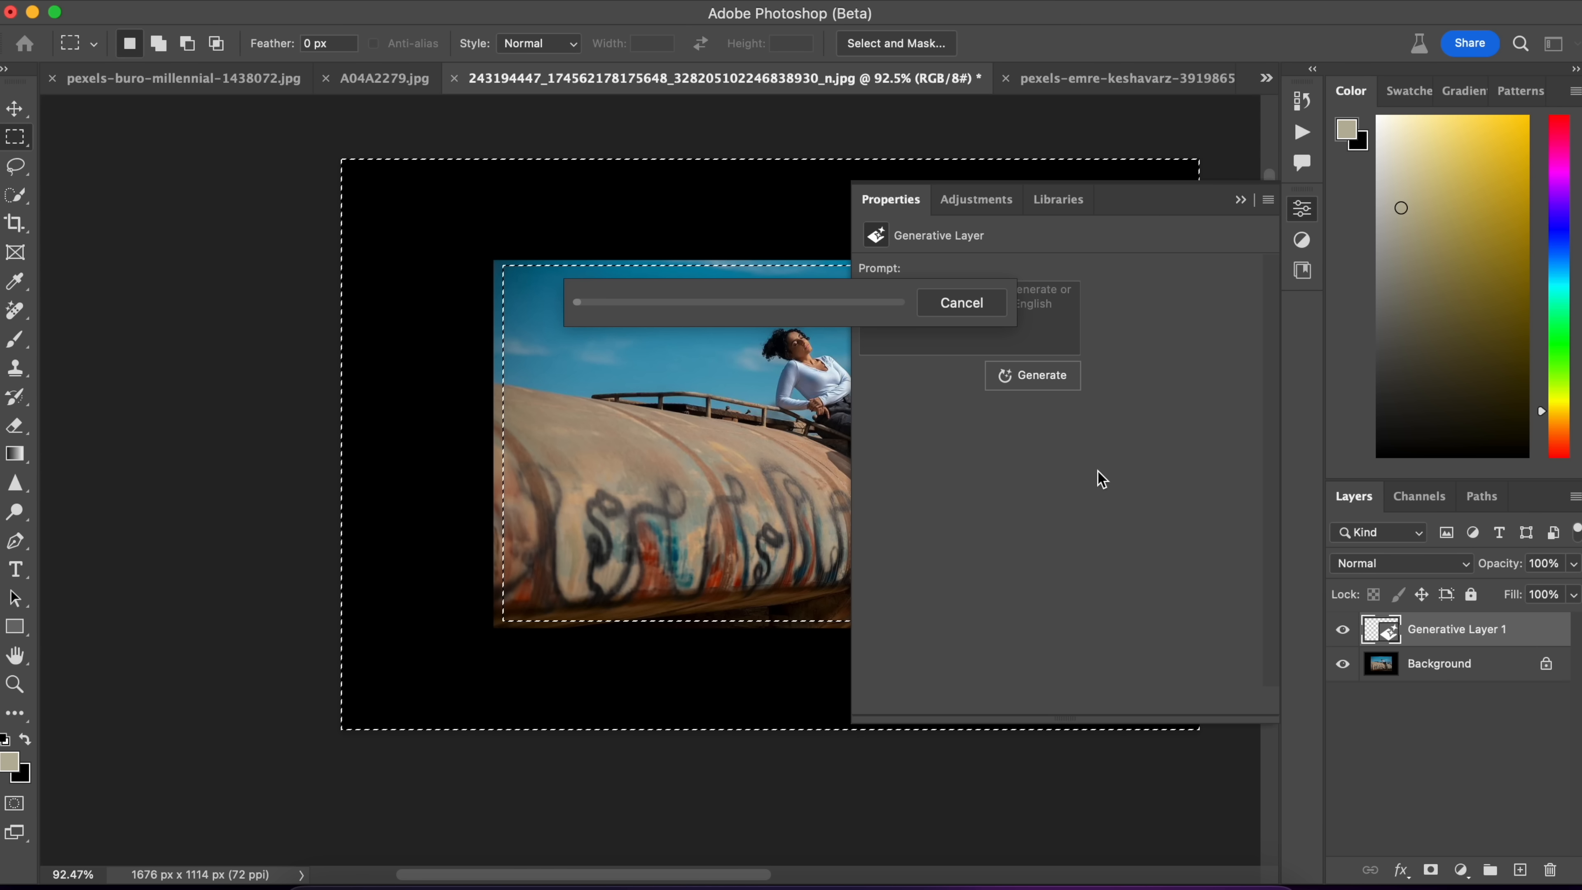
left_click(1244, 195)
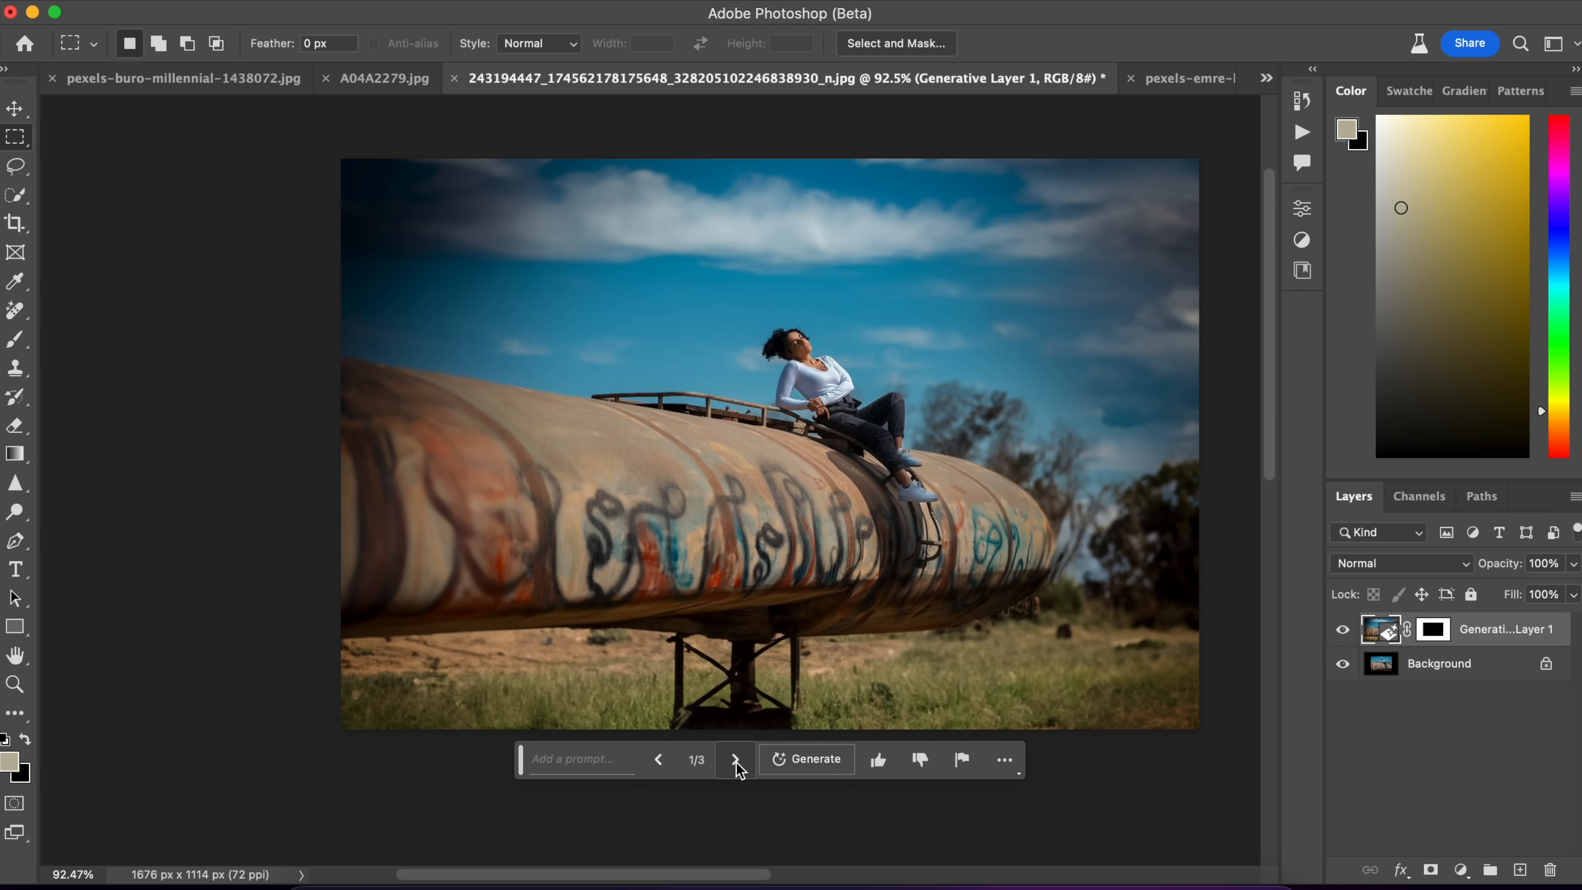
Switch the extended background to its third variation and toggle the generative layer's visibility to compare it with the original.
left_click(736, 761)
left_click(737, 761)
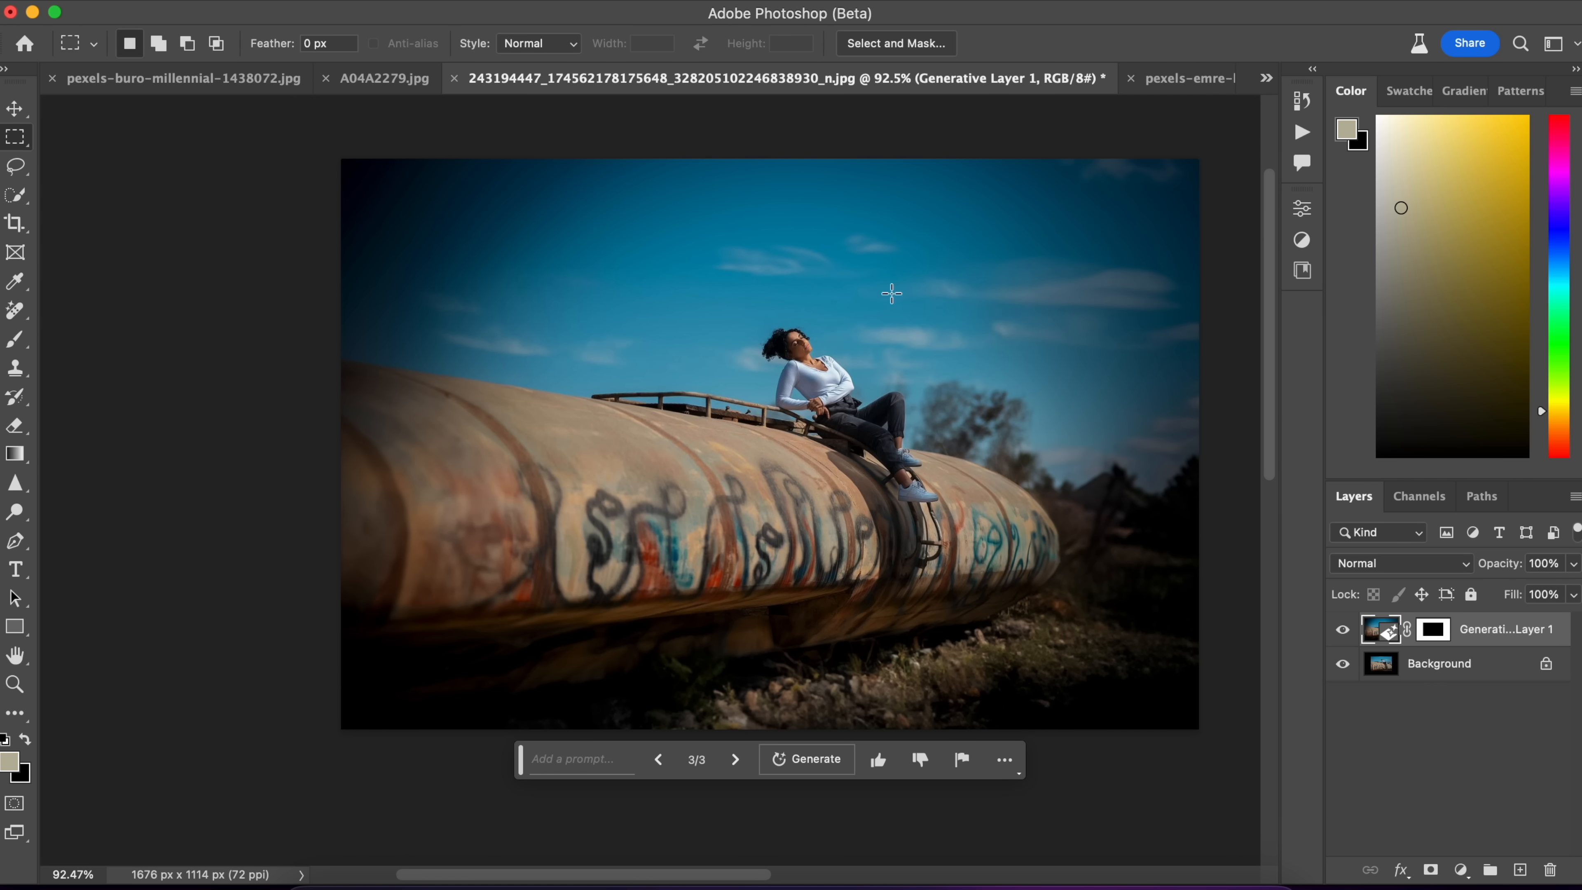
mouse_move(807, 280)
left_mouse_down()
mouse_move(845, 279)
mouse_move(829, 286)
left_mouse_up()
left_click(1347, 631)
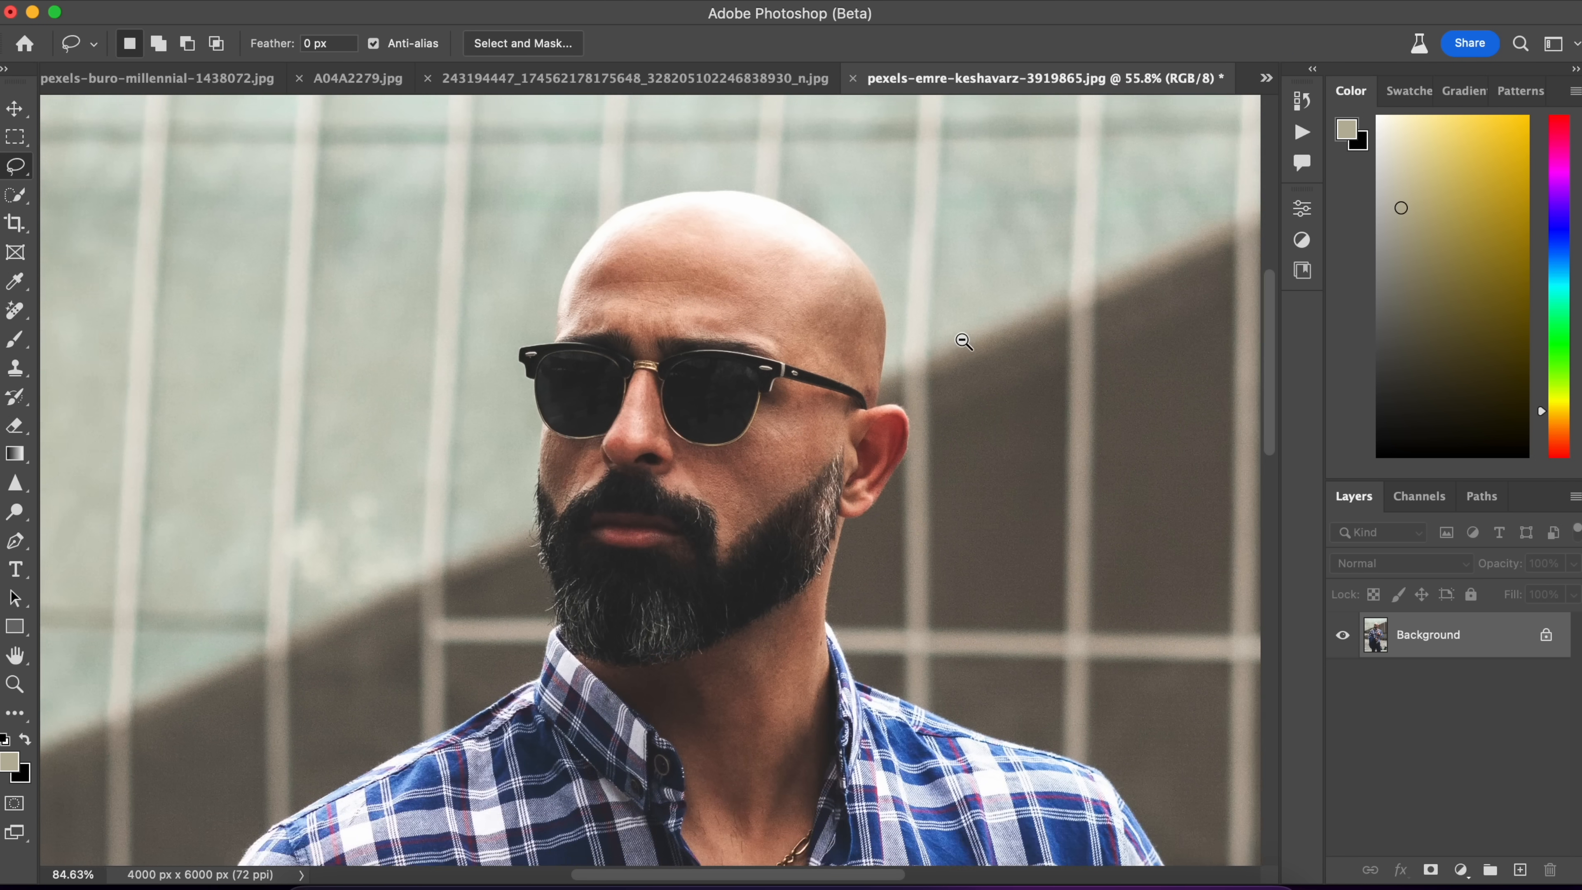
Lasso a loose selection around the bald man's scalp and surrounding background, running along his ear, down beside his neck and across his forehead.
scroll(975, 343, "up", 3)
scroll(982, 340, "left", 3)
scroll(968, 322, "up", 2)
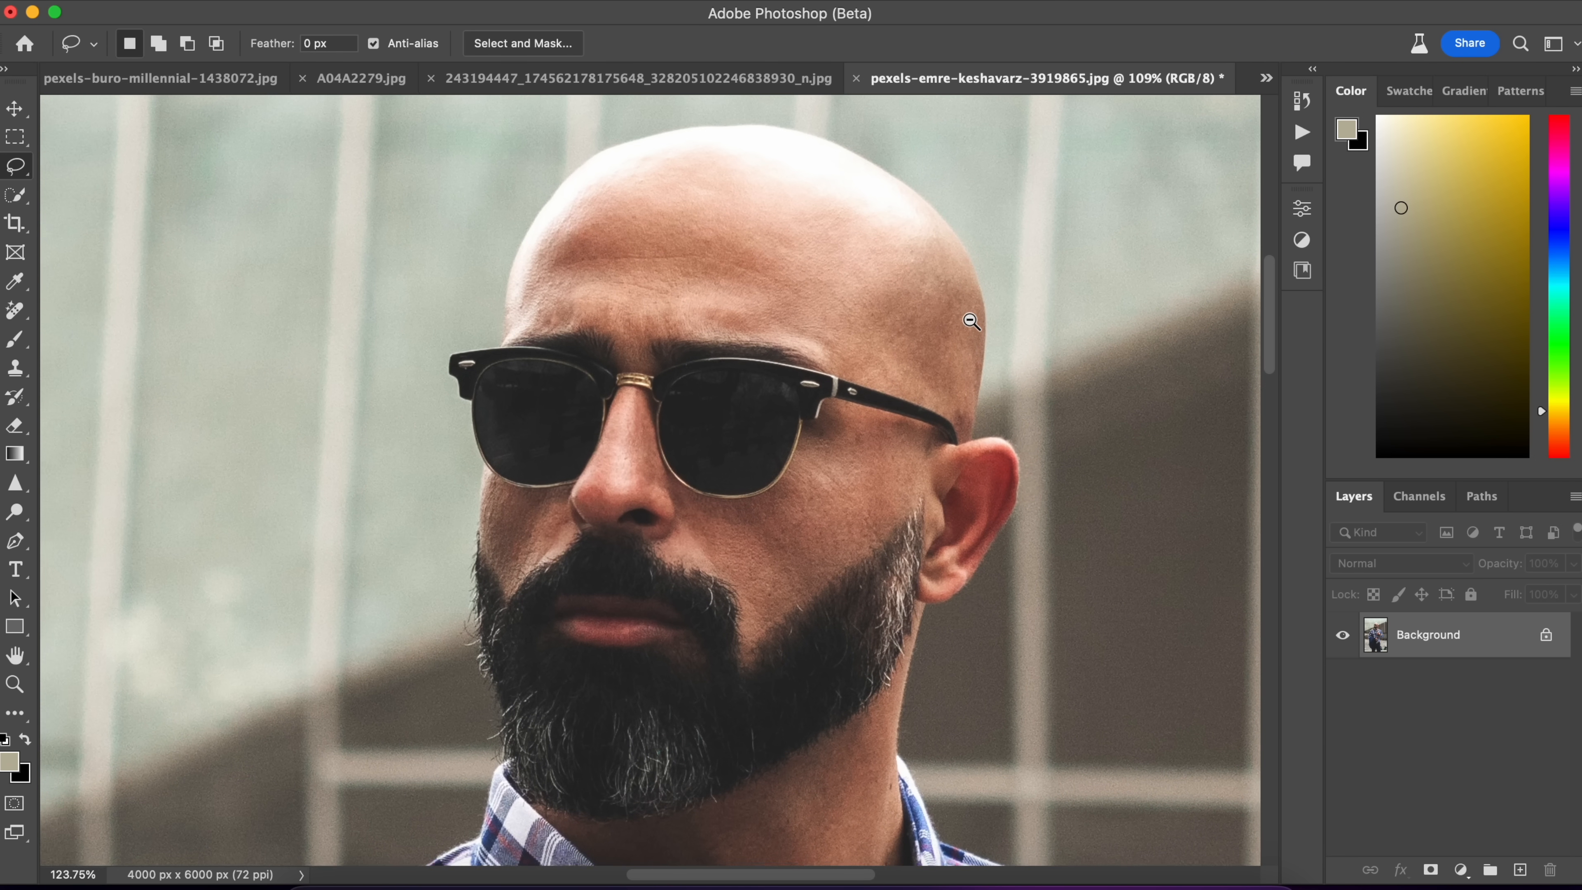
scroll(968, 321, "down", 1)
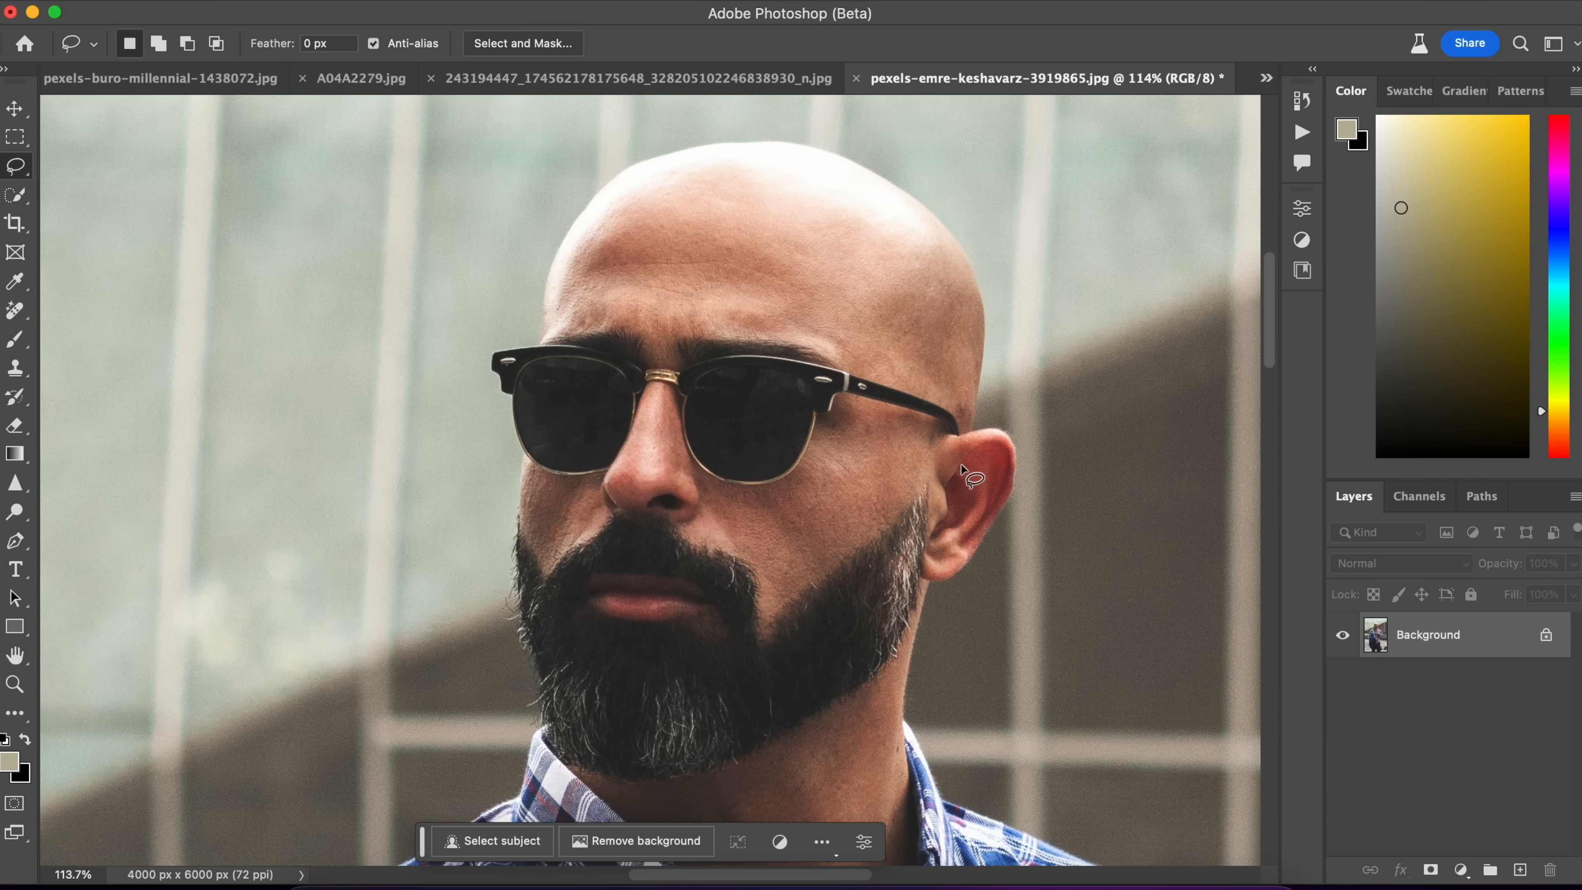
left_click_drag(946, 447, 947, 447)
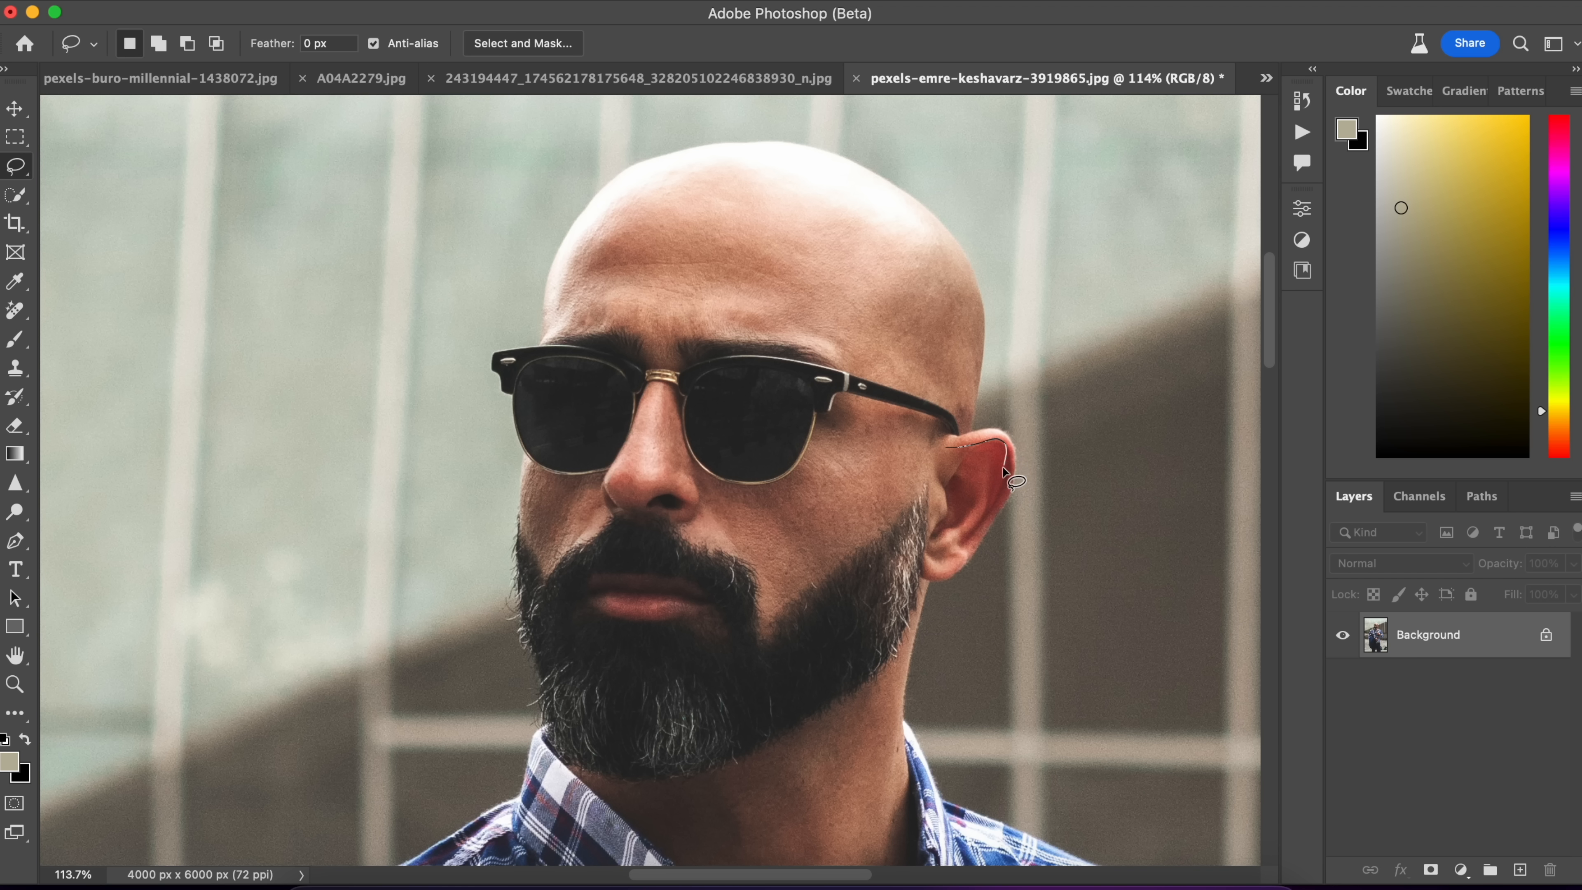
left_click_drag(975, 522, 938, 623)
mouse_move(977, 673)
left_mouse_down()
mouse_move(1048, 681)
mouse_move(1204, 600)
mouse_move(1225, 438)
mouse_move(1210, 254)
left_mouse_up()
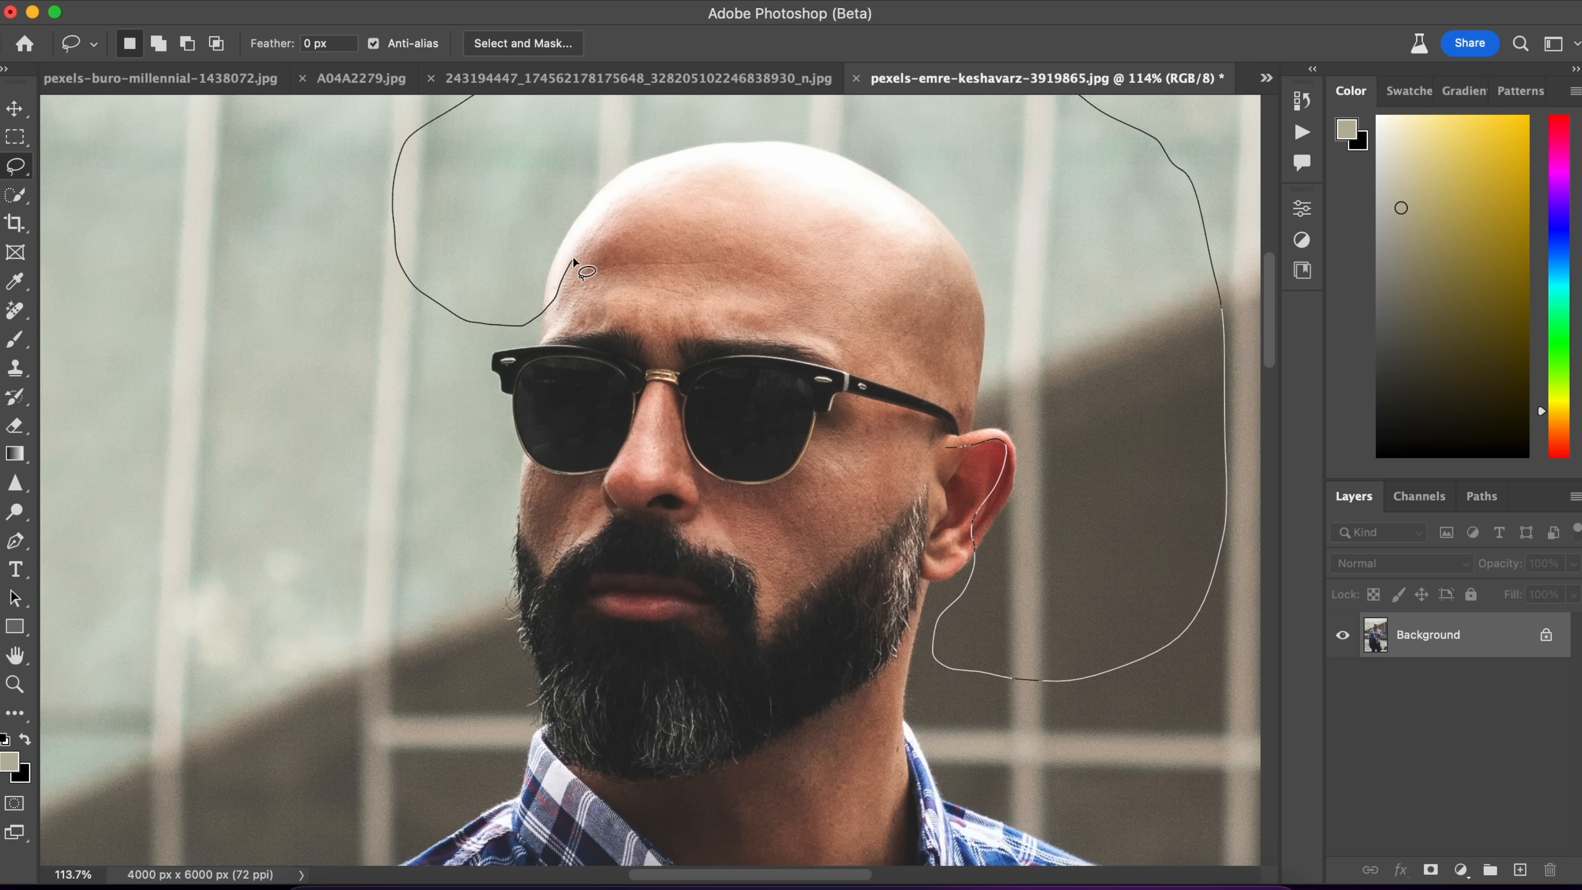
left_click_drag(626, 225, 794, 239)
left_click_drag(833, 316, 877, 343)
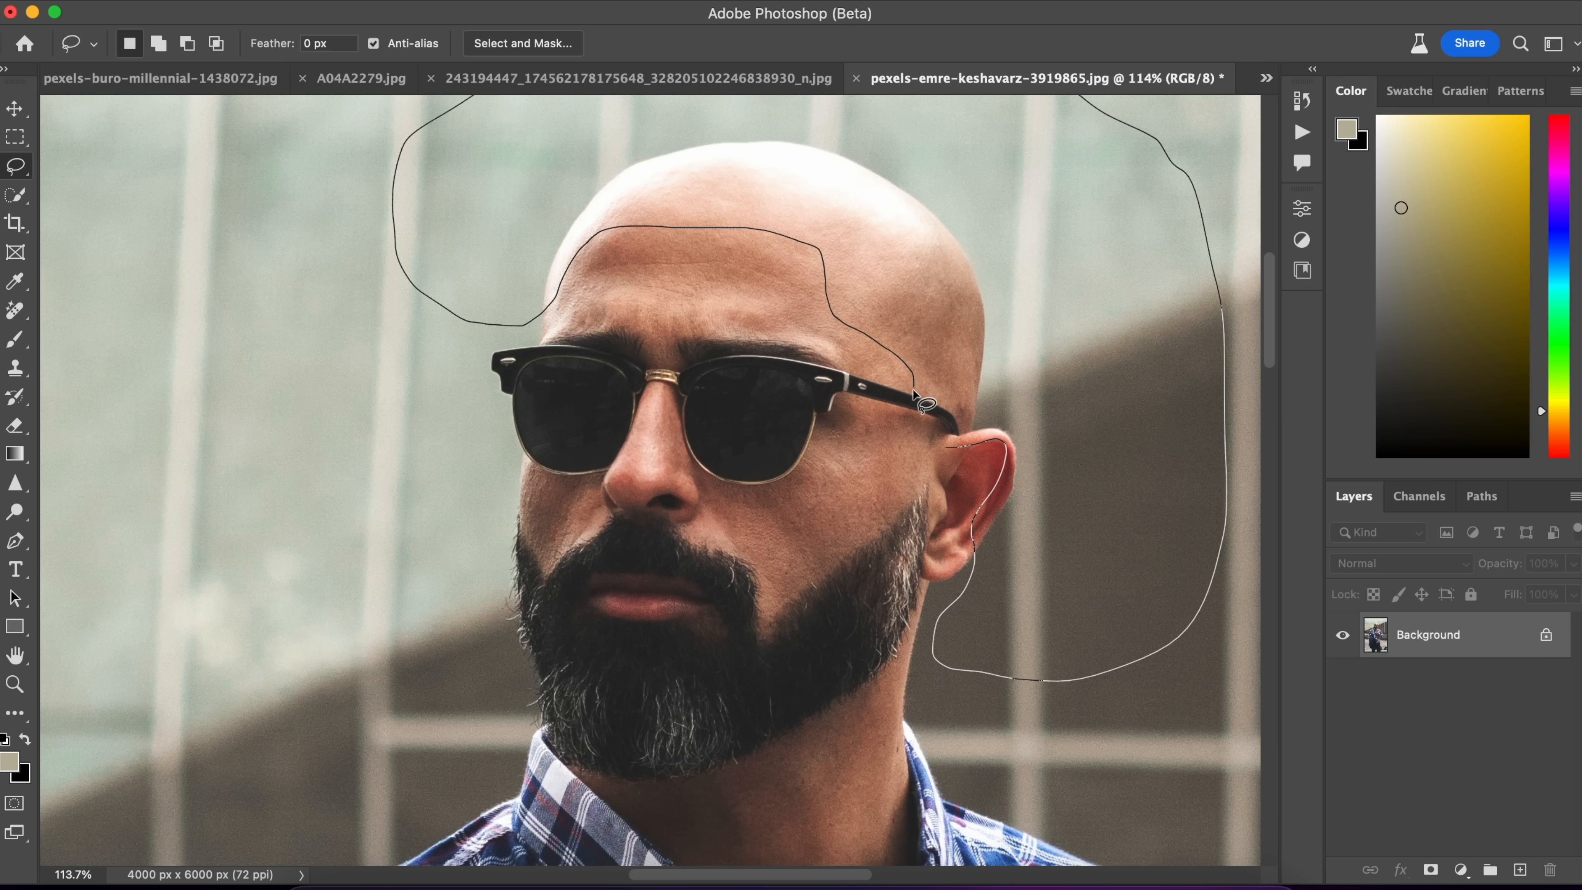
left_click_drag(945, 461, 945, 461)
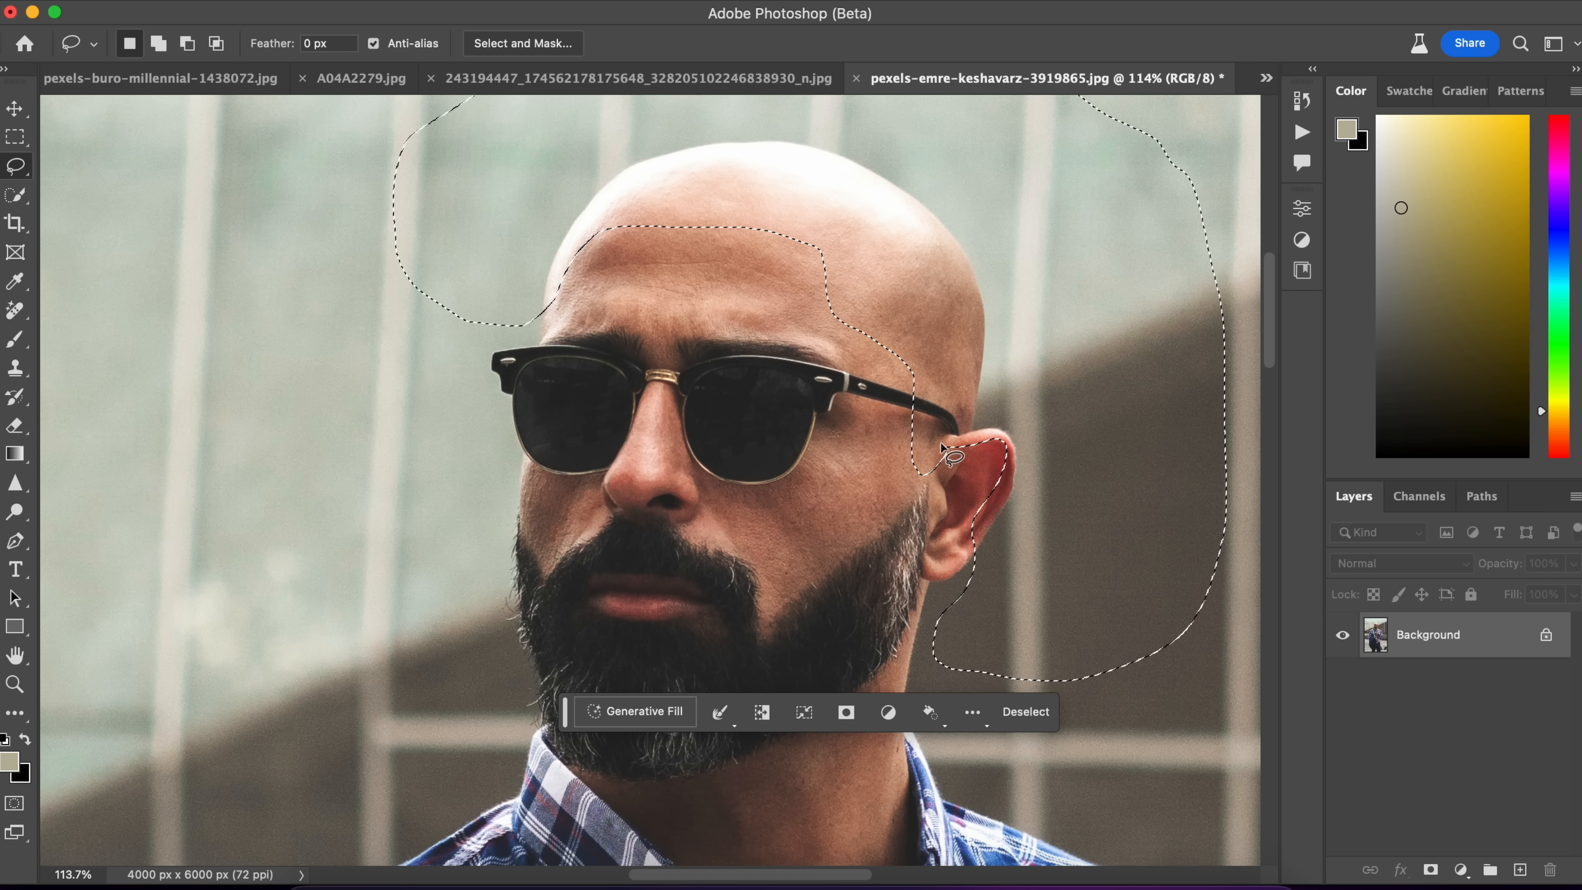
Run Generative Fill on the selection around the man's head with the prompt "long hair".
scroll(929, 302, "down", 3)
scroll(886, 300, "up", 3)
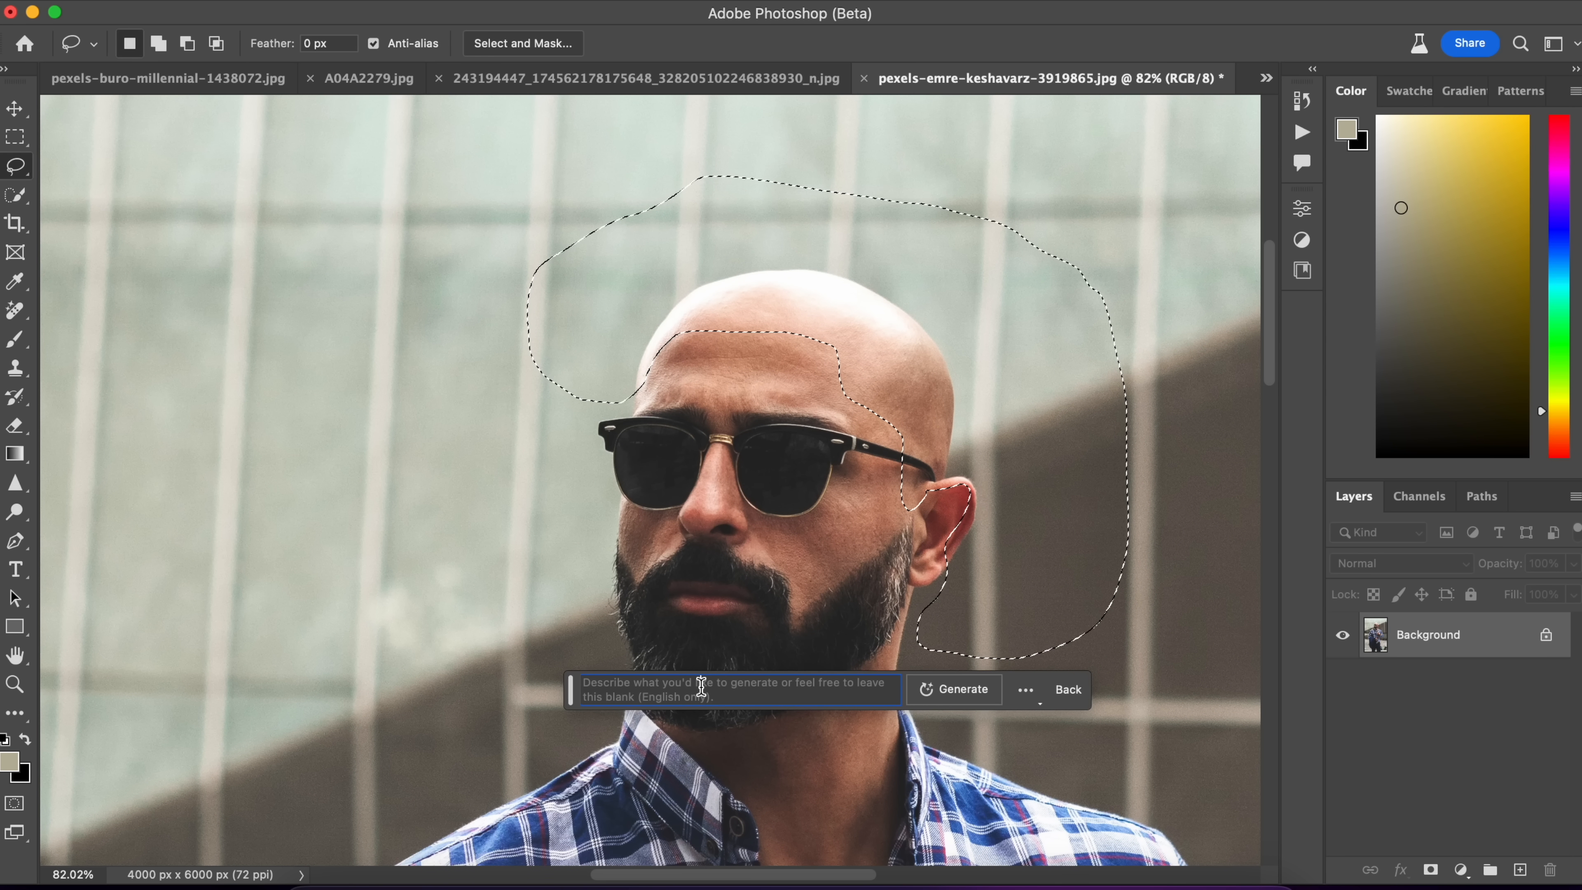
type("ng hair")
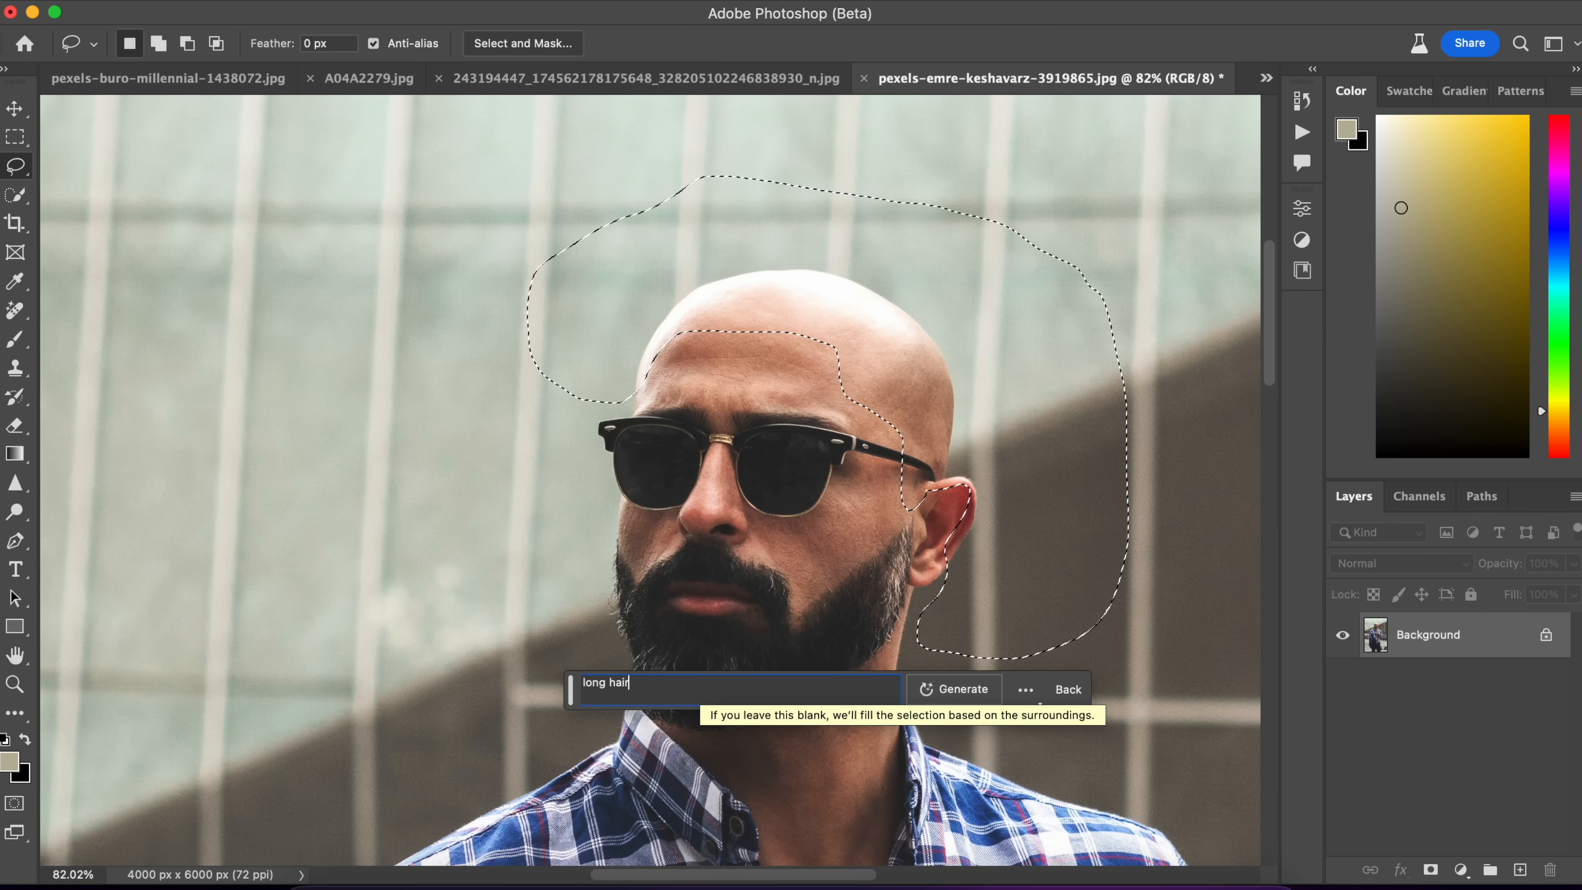
key("Return")
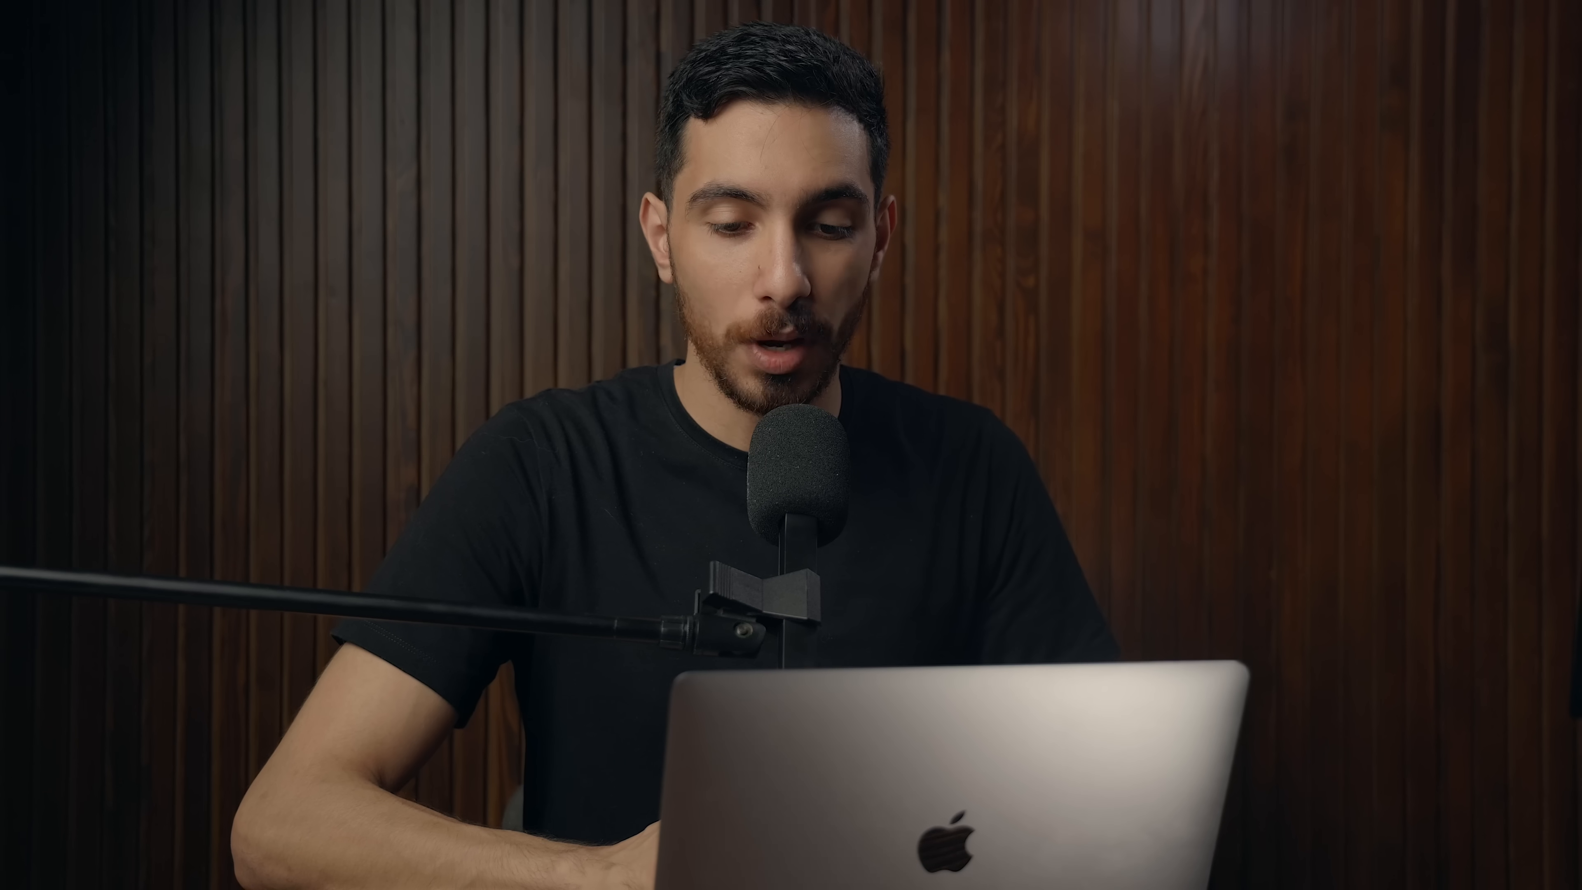